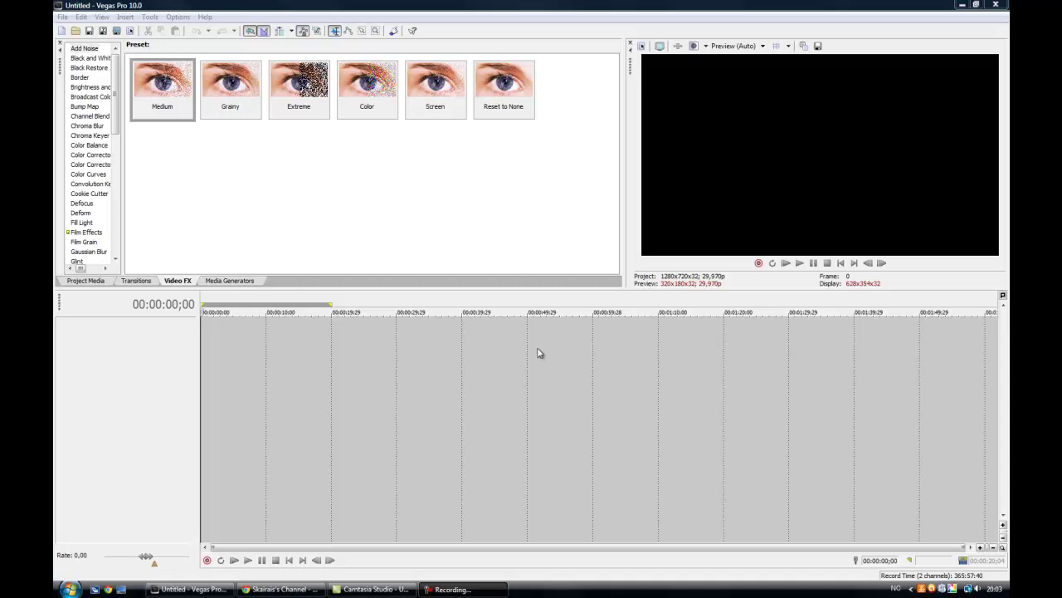
Step: Insert a new video track and add a Sony Noise Texture generated clip to it
{"action": "right_click", "coordinate": [297, 329]}
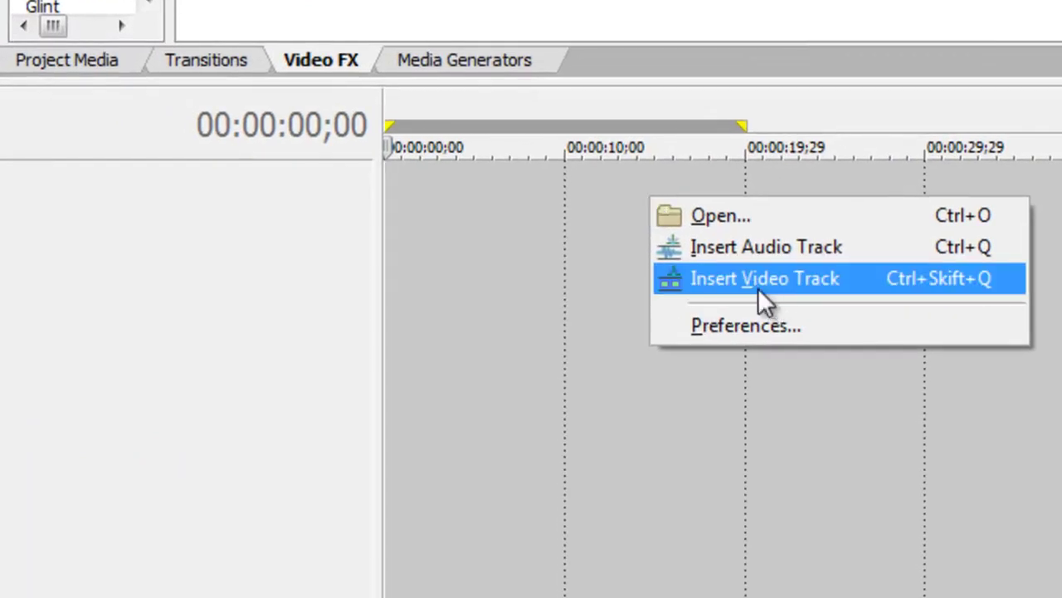
{"action": "left_click", "coordinate": [758, 279]}
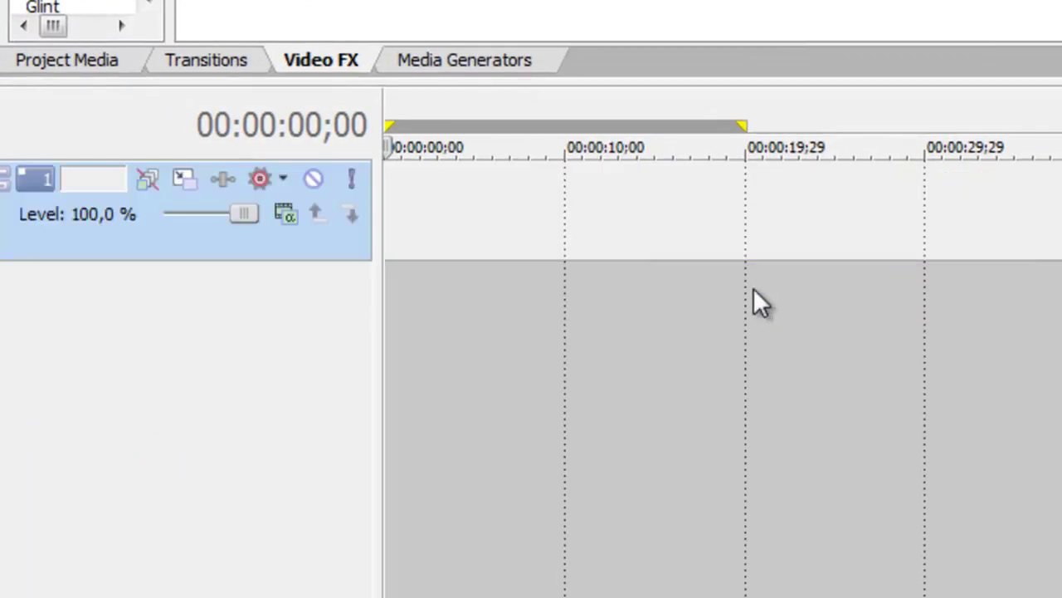
{"action": "right_click", "coordinate": [496, 211]}
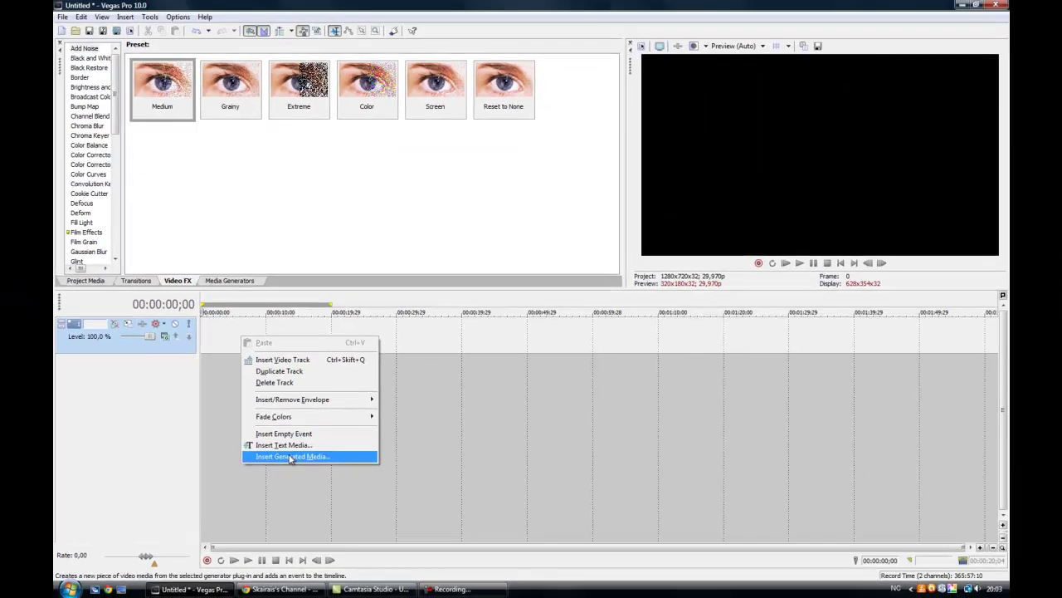
{"action": "left_click", "coordinate": [291, 457]}
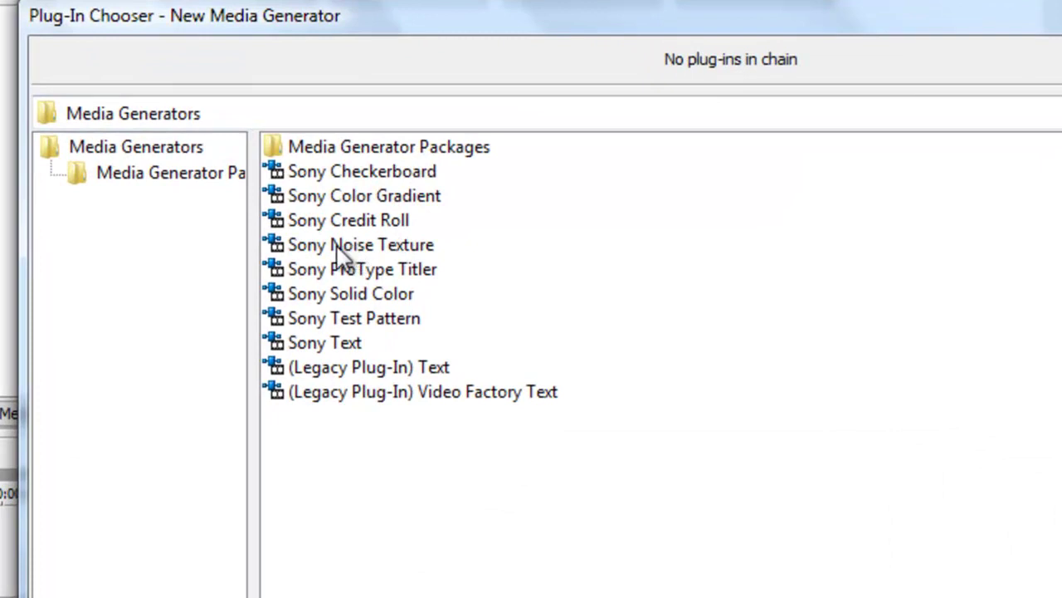
{"action": "double_click", "coordinate": [337, 247]}
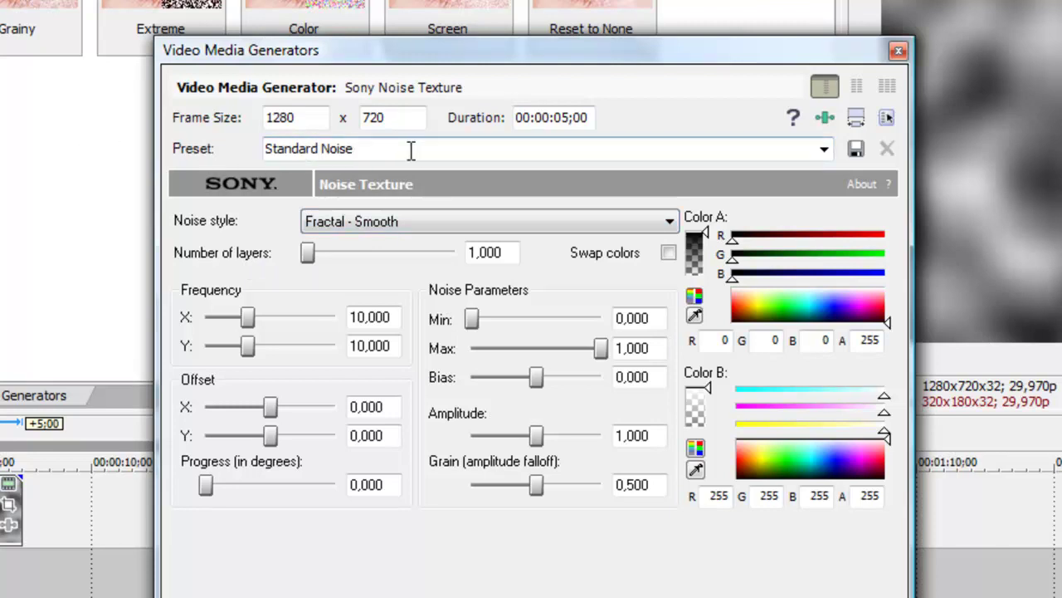
Step: Apply the Plasma noise preset with Min 0,350 and Max 0,900
{"action": "left_click", "coordinate": [822, 149]}
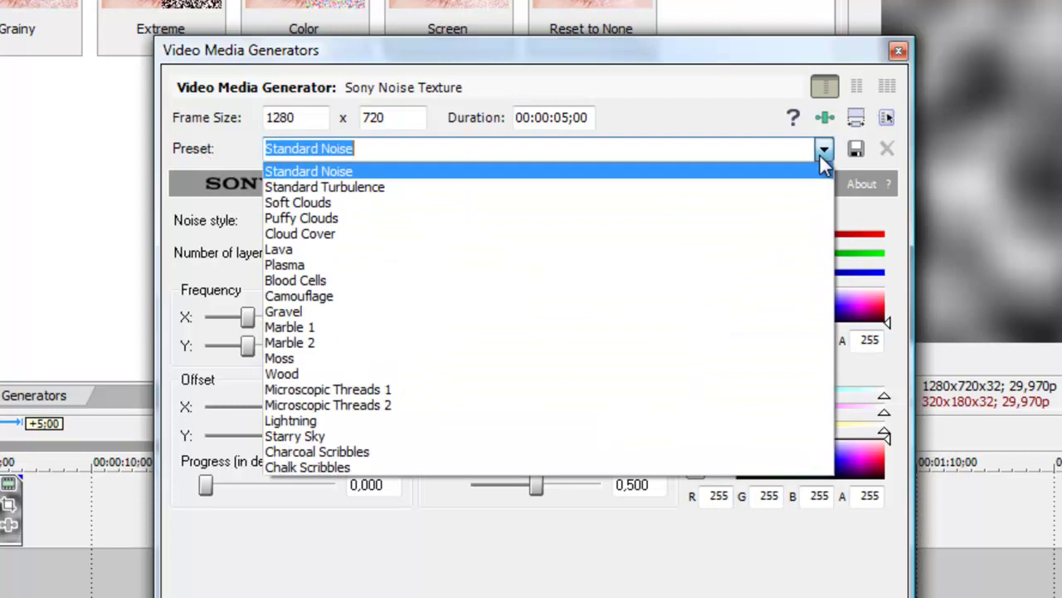
{"action": "left_click", "coordinate": [287, 265]}
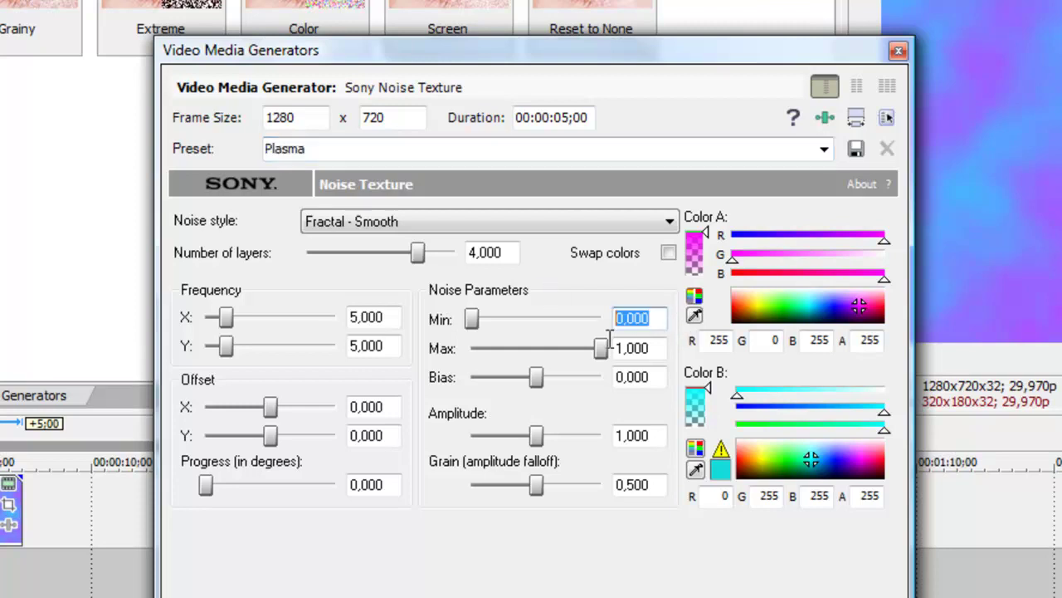
{"action": "left_click_drag", "start_coordinate": [655, 318], "coordinate": [626, 335]}
{"action": "type", "text": "3"}
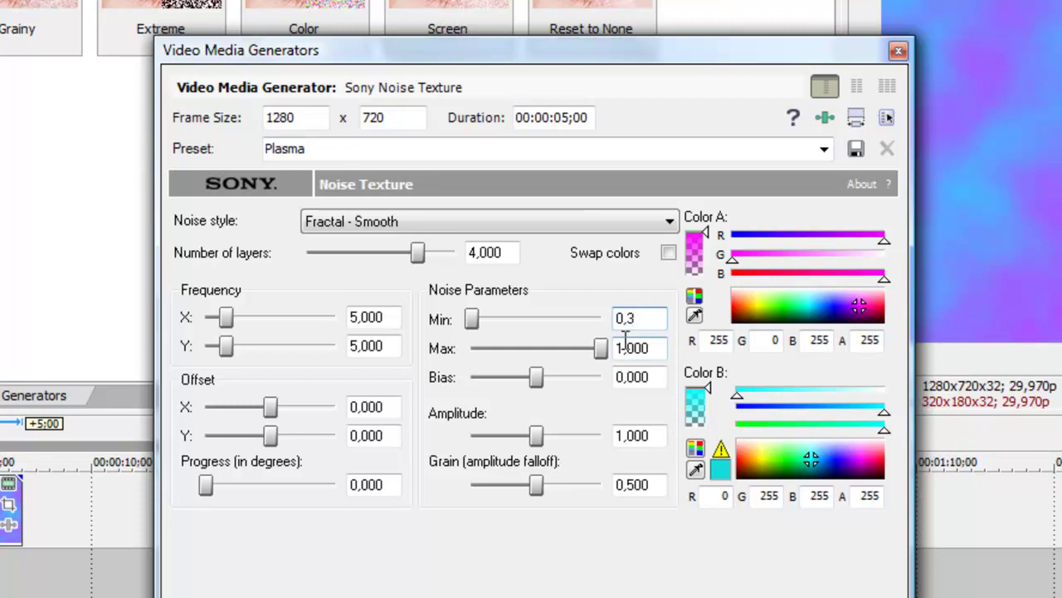
{"action": "type", "text": "50"}
{"action": "key", "text": "Tab"}
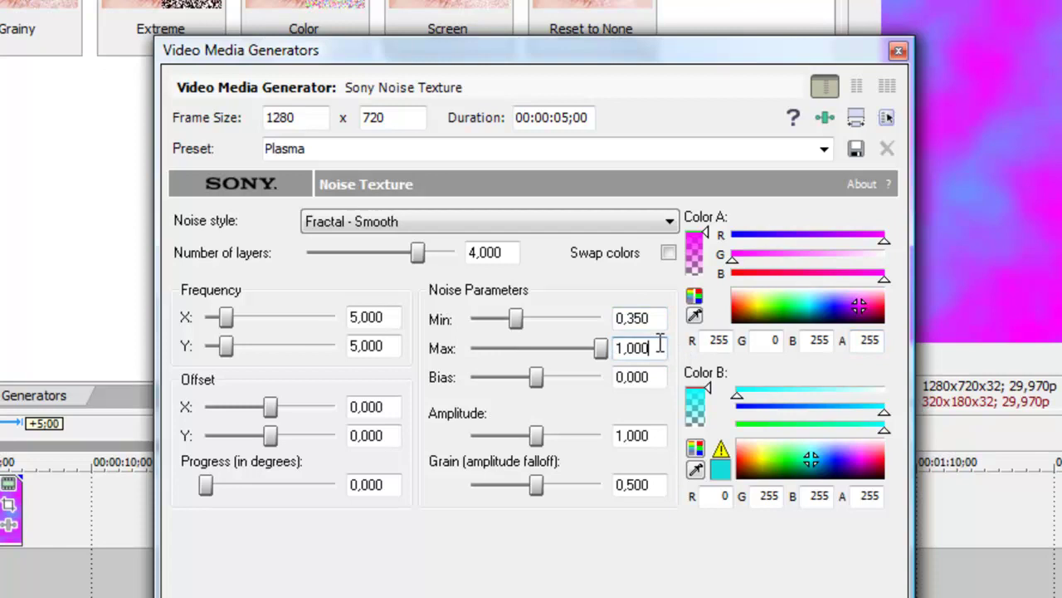
{"action": "key", "text": "BackSpace"}
{"action": "key", "text": "BackSpace"}
{"action": "key", "text": "BackSpace"}
{"action": "key", "text": "BackSpace"}
{"action": "key", "text": "BackSpace"}
{"action": "type", "text": "0"}
{"action": "type", "text": ",900"}
{"action": "left_click", "coordinate": [664, 377]}
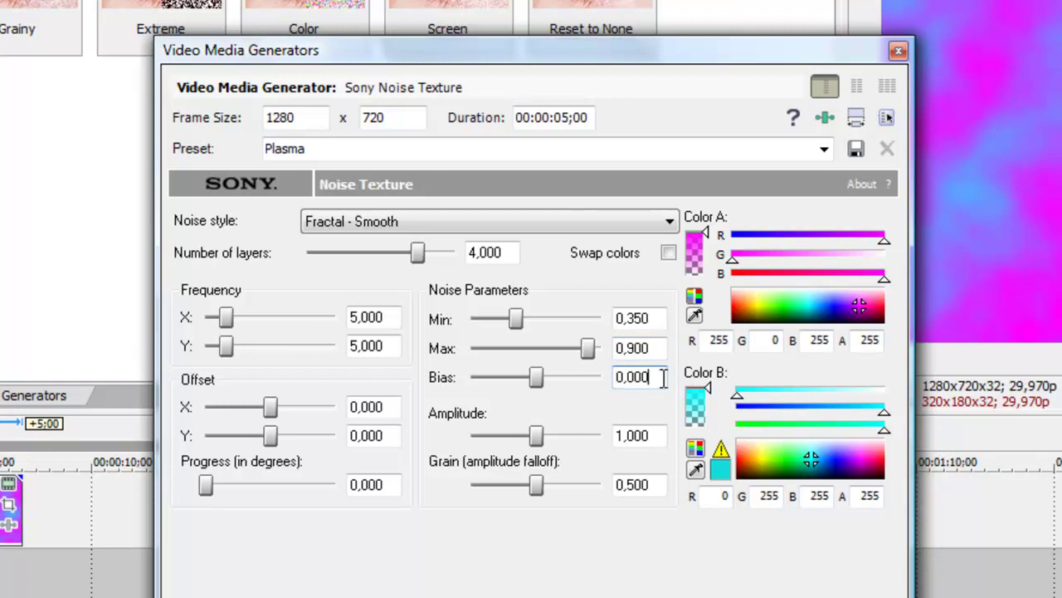
Step: Set the noise Bias to 0,010, Amplitude to 0,940 and Grain to 0,340
{"action": "key", "text": "BackSpace"}
{"action": "key", "text": "BackSpace"}
{"action": "type", "text": "10"}
{"action": "left_click", "coordinate": [661, 437]}
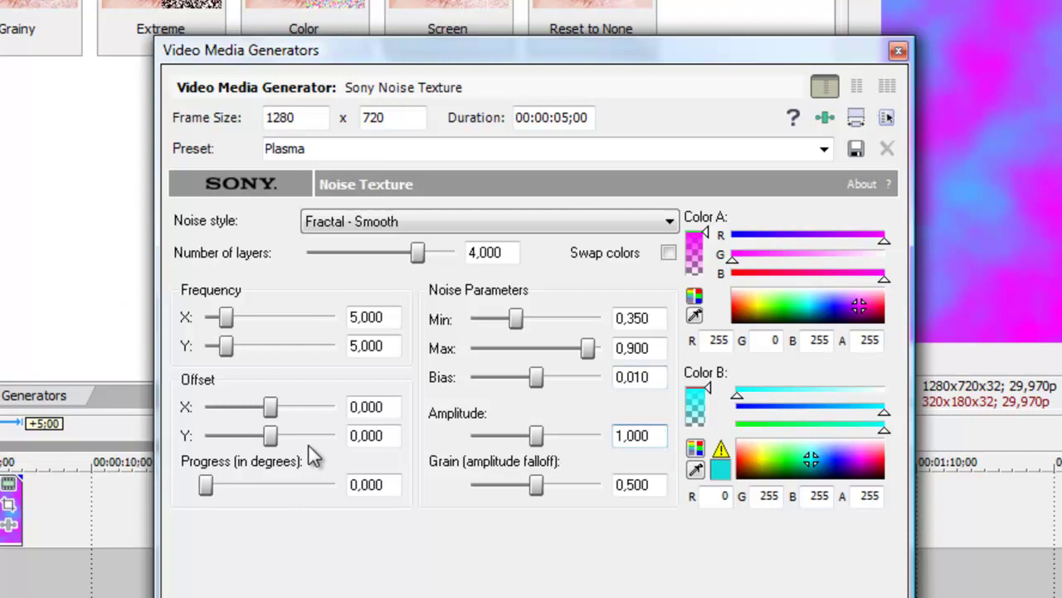
{"action": "key", "text": "BackSpace"}
{"action": "key", "text": "BackSpace"}
{"action": "key", "text": "BackSpace"}
{"action": "key", "text": "BackSpace"}
{"action": "key", "text": "BackSpace"}
{"action": "type", "text": "0,9"}
{"action": "type", "text": "40"}
{"action": "left_click", "coordinate": [638, 484]}
{"action": "double_click", "coordinate": [636, 484]}
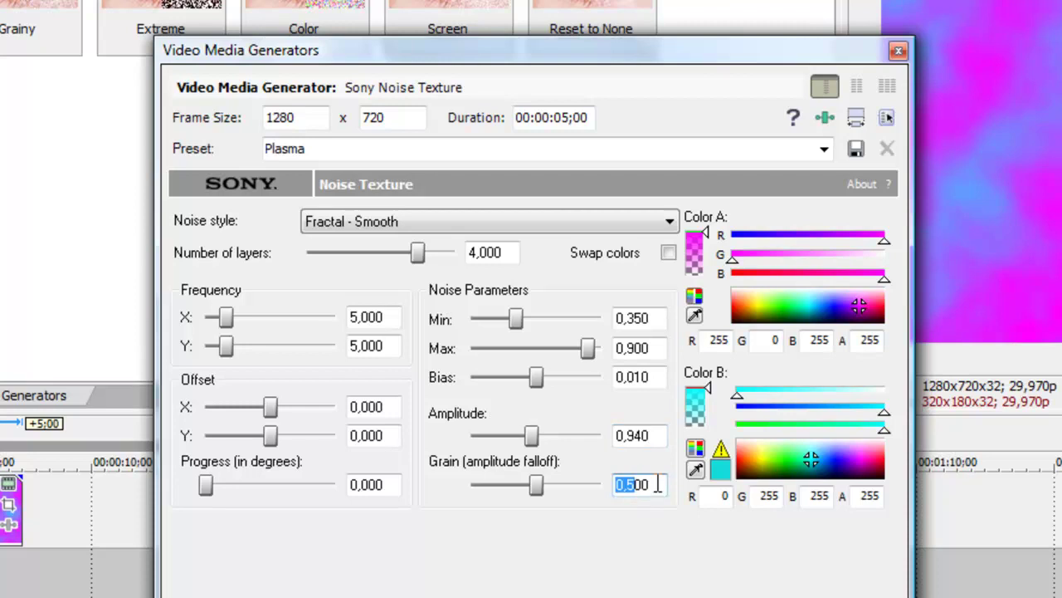
{"action": "key", "text": "BackSpace"}
{"action": "type", "text": ","}
{"action": "type", "text": "34"}
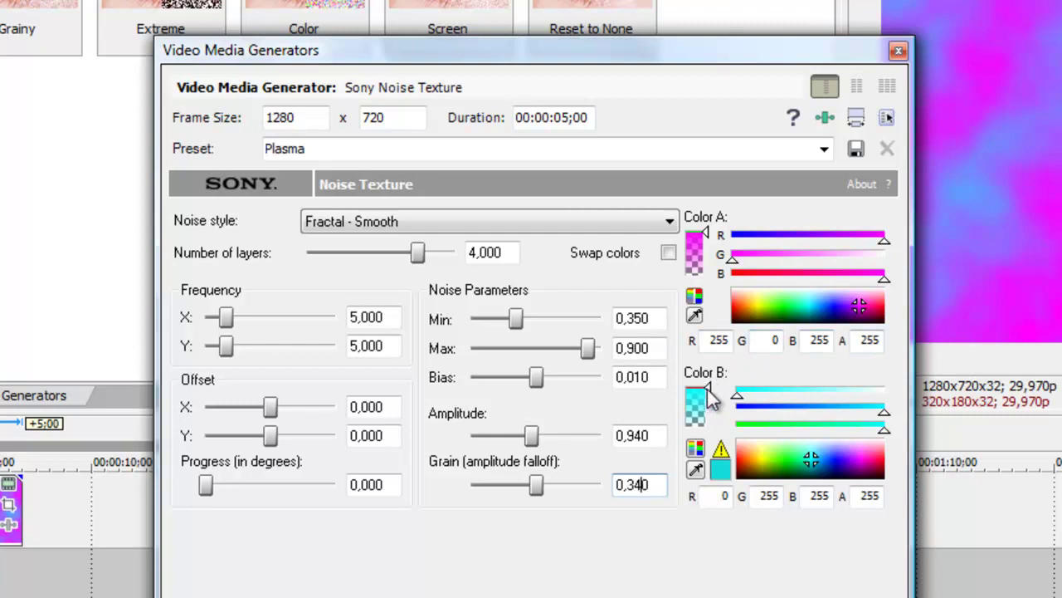
Step: Set Color A to R 0, G 169, and drag Color B's alpha to 0
{"action": "mouse_move", "coordinate": [706, 388]}
{"action": "left_click", "coordinate": [651, 435]}
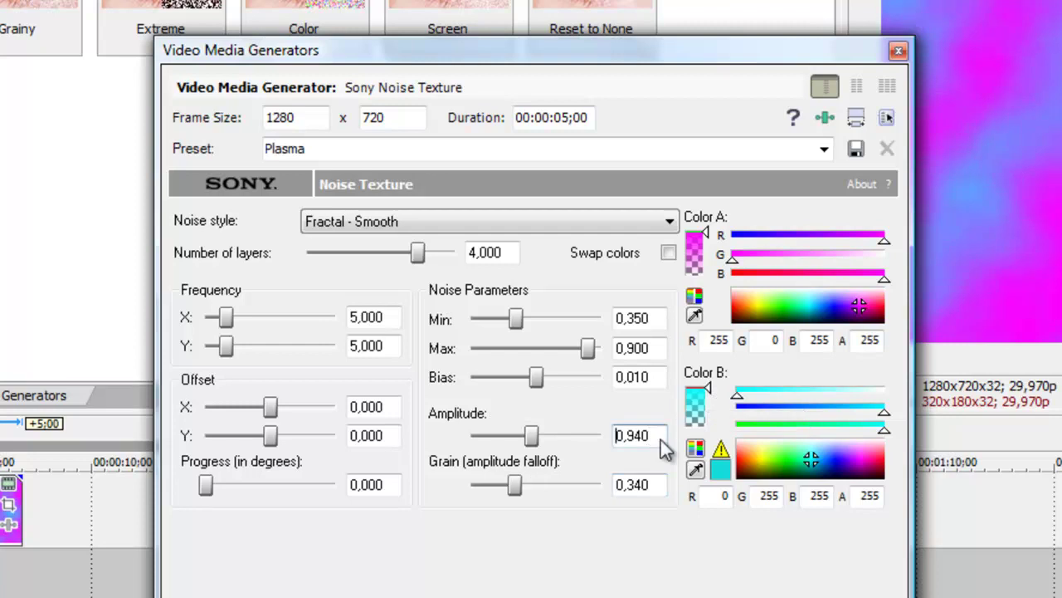
{"action": "double_click", "coordinate": [720, 340]}
{"action": "left_click_drag", "start_coordinate": [720, 341], "coordinate": [707, 340]}
{"action": "type", "text": "0"}
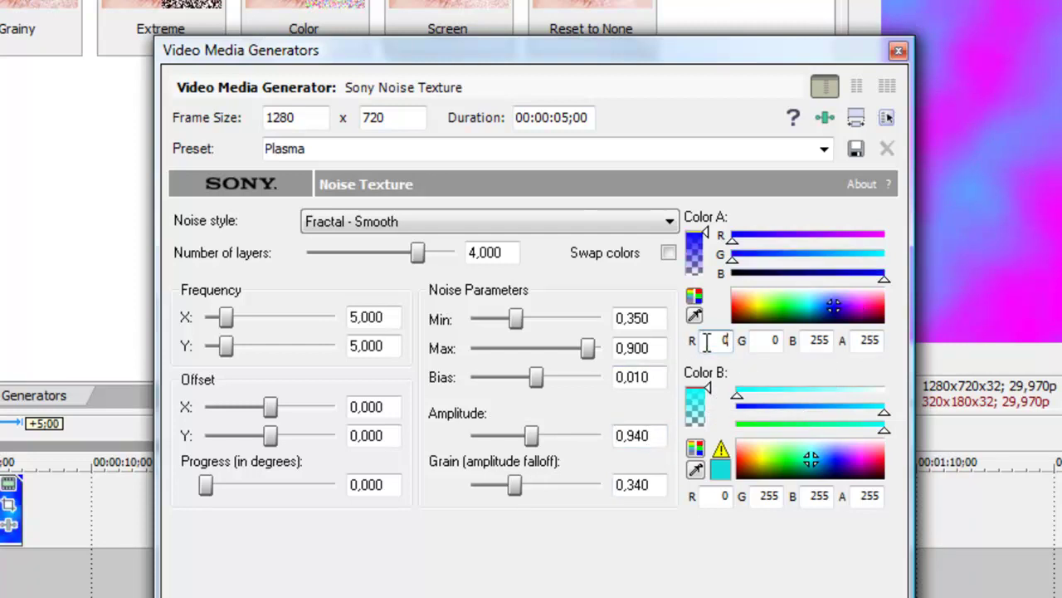
{"action": "left_click", "coordinate": [776, 340]}
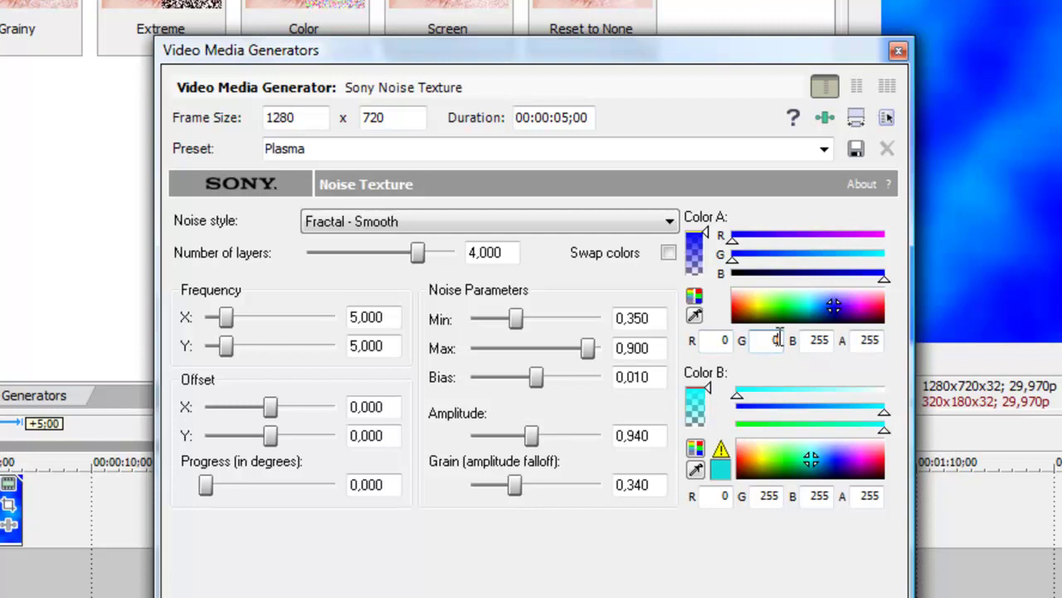
{"action": "double_click", "coordinate": [776, 341]}
{"action": "type", "text": "65"}
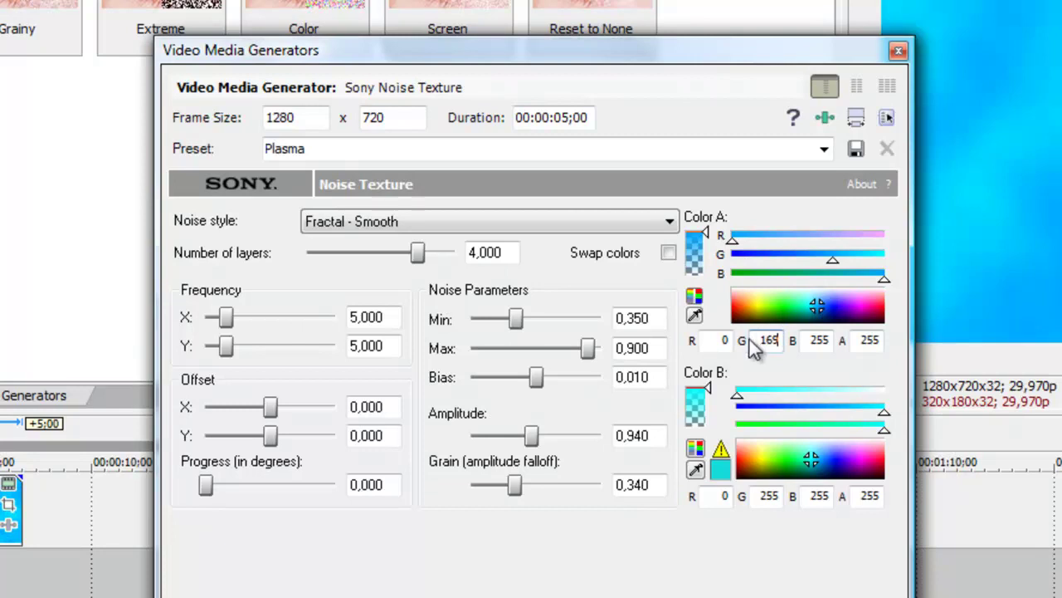
{"action": "key", "text": "BackSpace"}
{"action": "type", "text": "9"}
{"action": "key", "text": "BackSpace"}
{"action": "type", "text": "9"}
{"action": "left_click", "coordinate": [724, 340]}
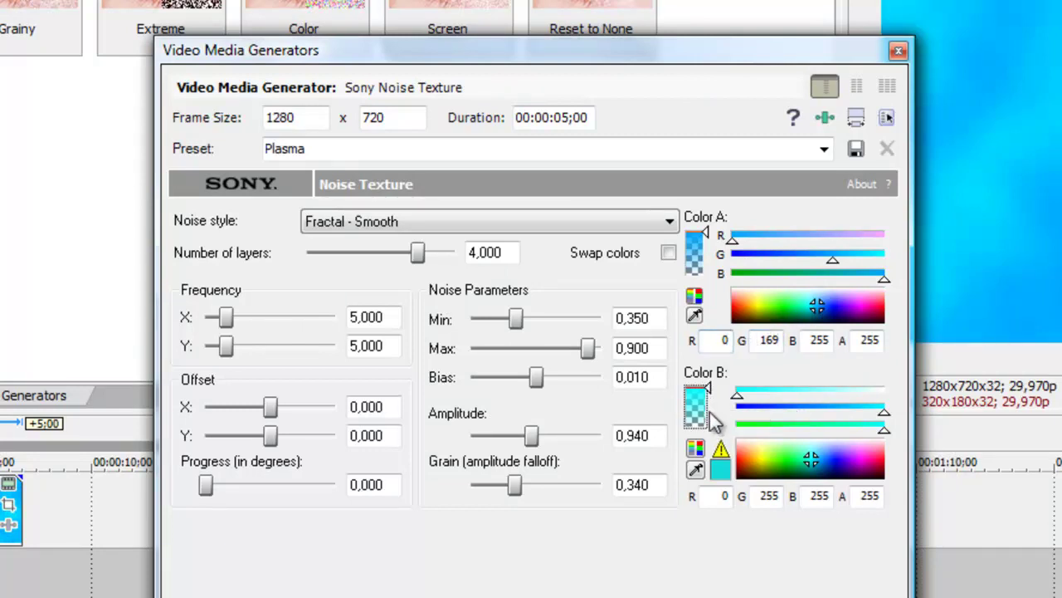
{"action": "left_click_drag", "start_coordinate": [705, 391], "coordinate": [707, 425]}
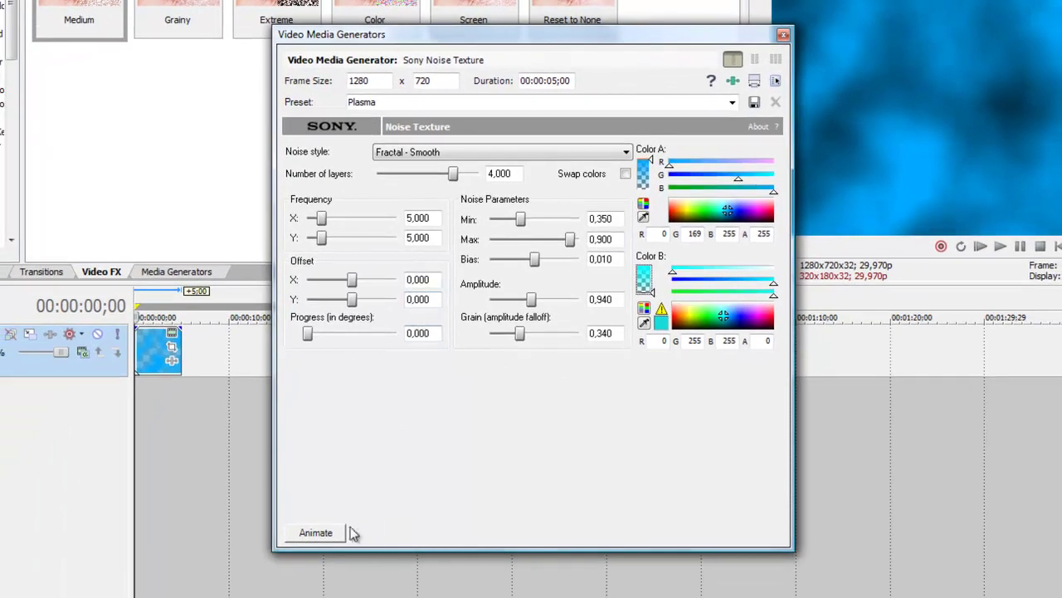
Step: Keyframe the noise Progress to 2,000 at the 5-second end, then close the generator
{"action": "left_click", "coordinate": [340, 532]}
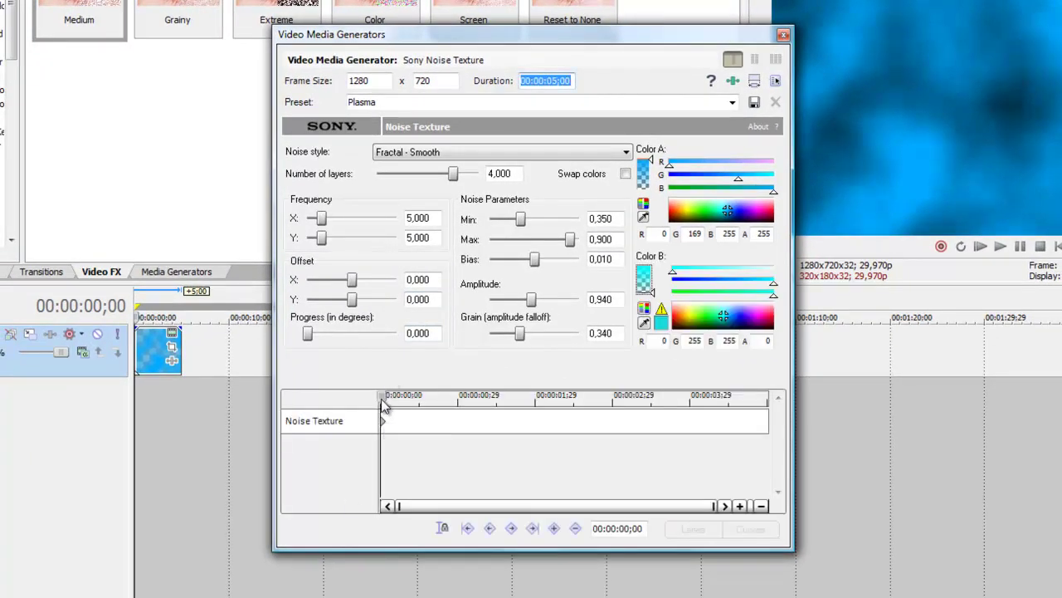
{"action": "left_click_drag", "start_coordinate": [382, 423], "coordinate": [772, 402]}
{"action": "left_click", "coordinate": [779, 398]}
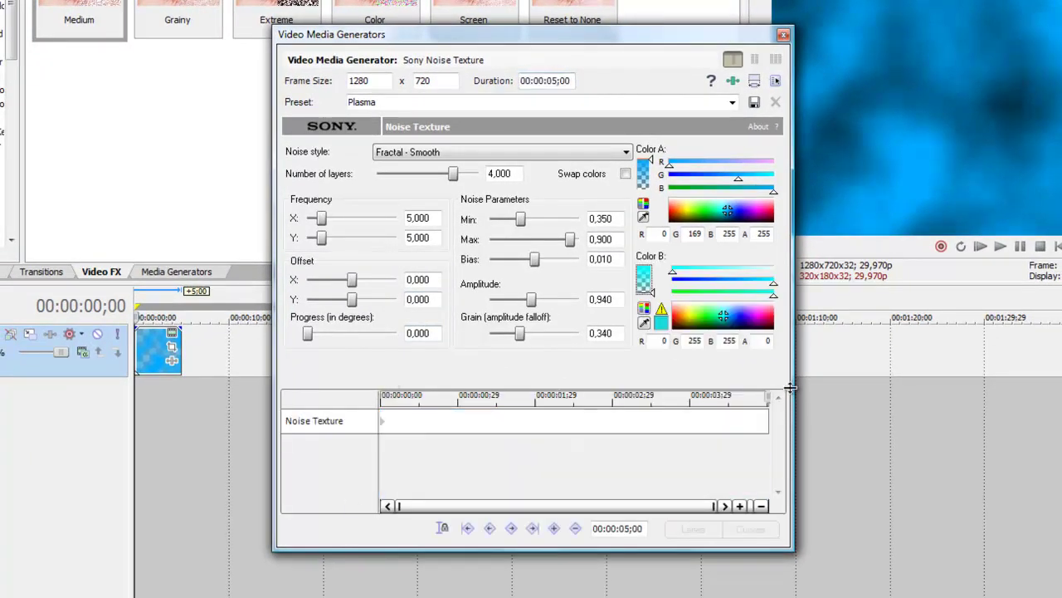
{"action": "left_click", "coordinate": [555, 529]}
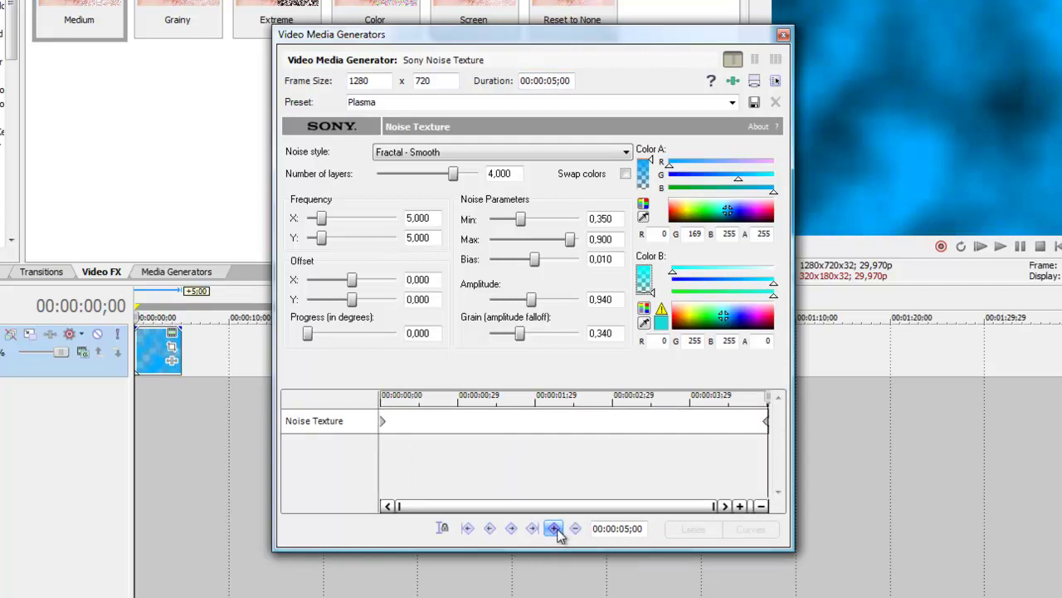
{"action": "left_click_drag", "start_coordinate": [411, 332], "coordinate": [405, 340]}
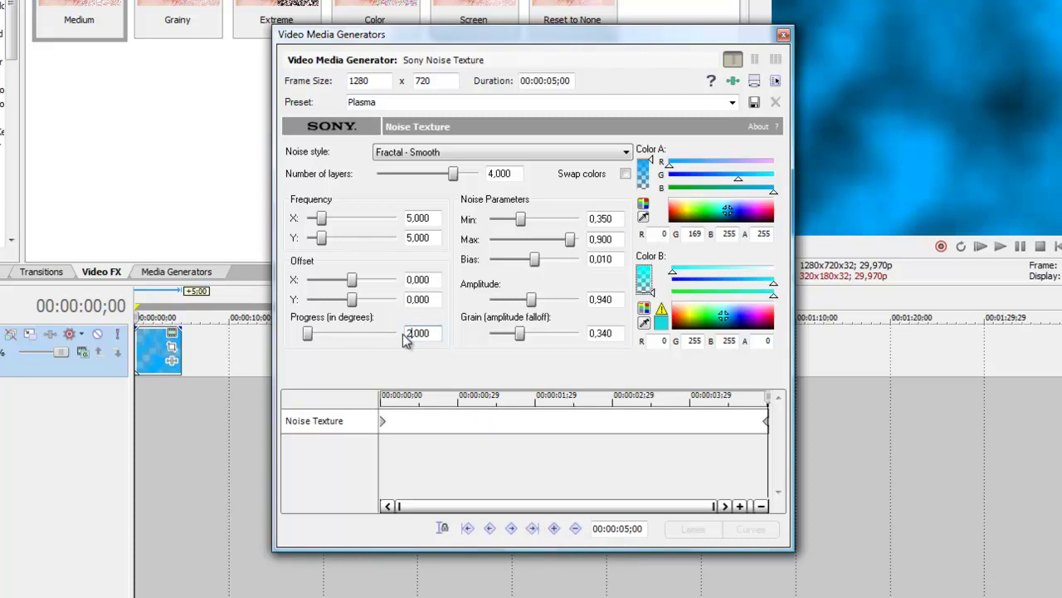
{"action": "type", "text": "2"}
{"action": "key", "text": "Return"}
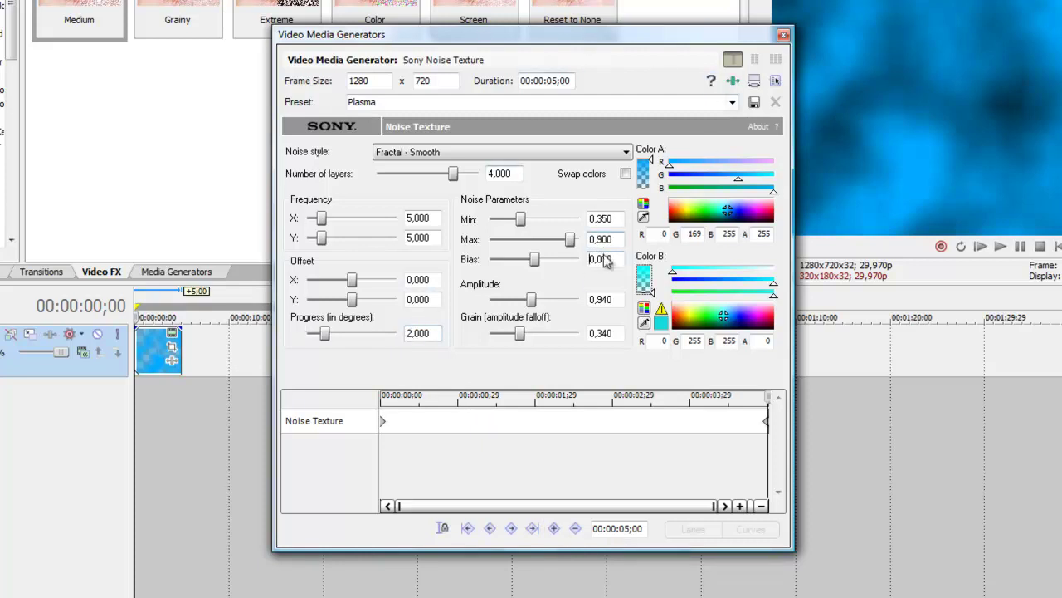
{"action": "left_click", "coordinate": [783, 35]}
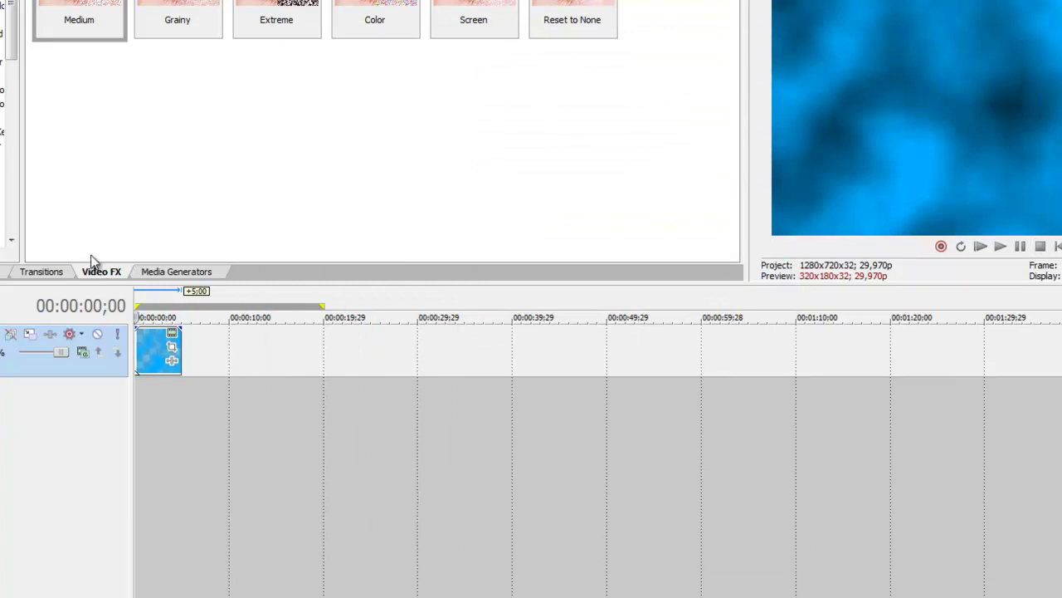
Step: Add a track with an Elliptical Transparent to Black gradient and lengthen the plasma clip to match
{"action": "right_click", "coordinate": [178, 405]}
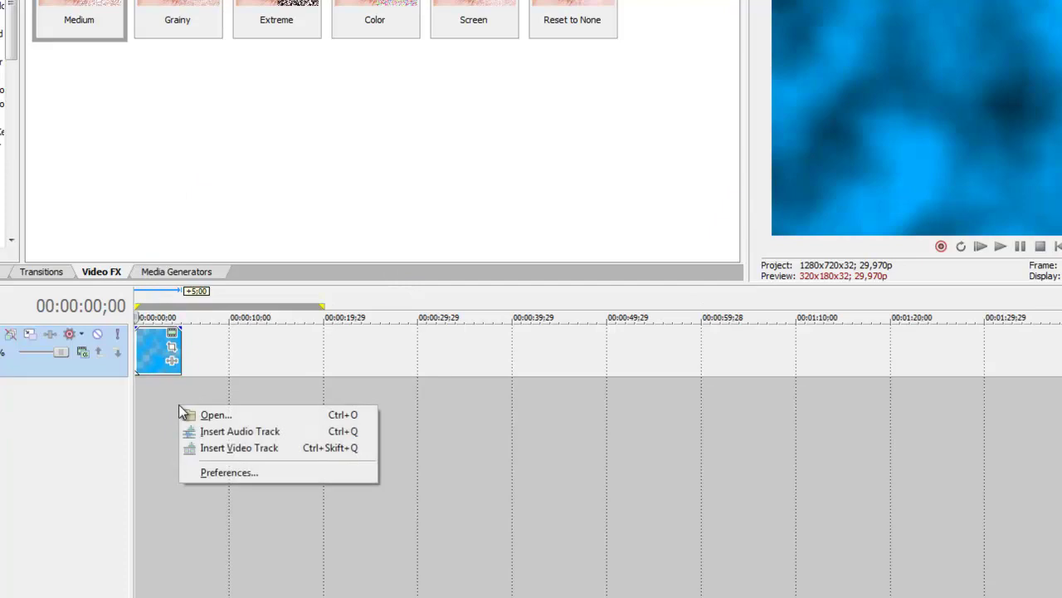
{"action": "left_click", "coordinate": [210, 452]}
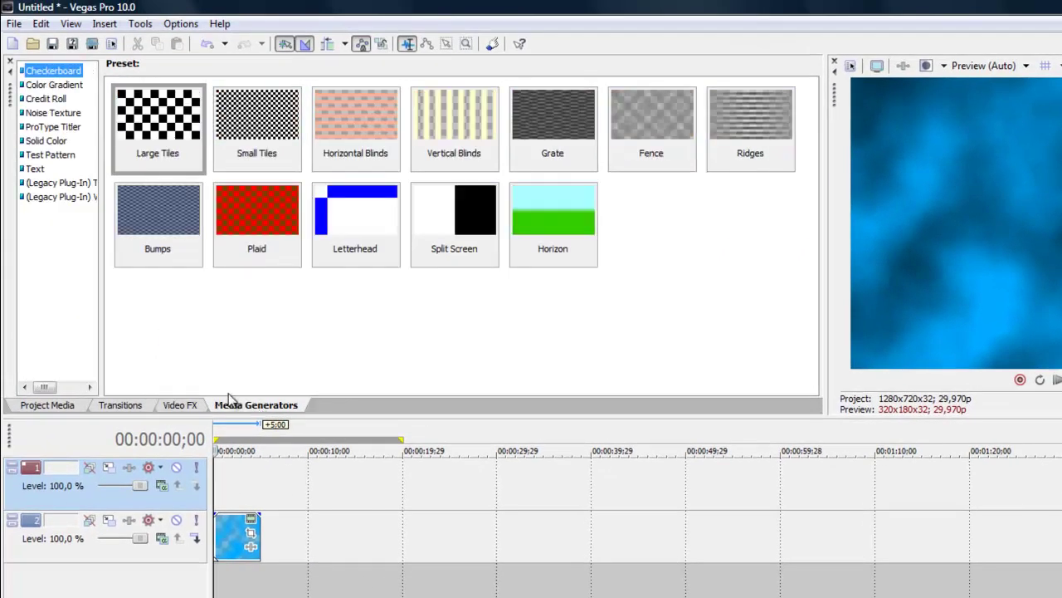
{"action": "left_click", "coordinate": [56, 85]}
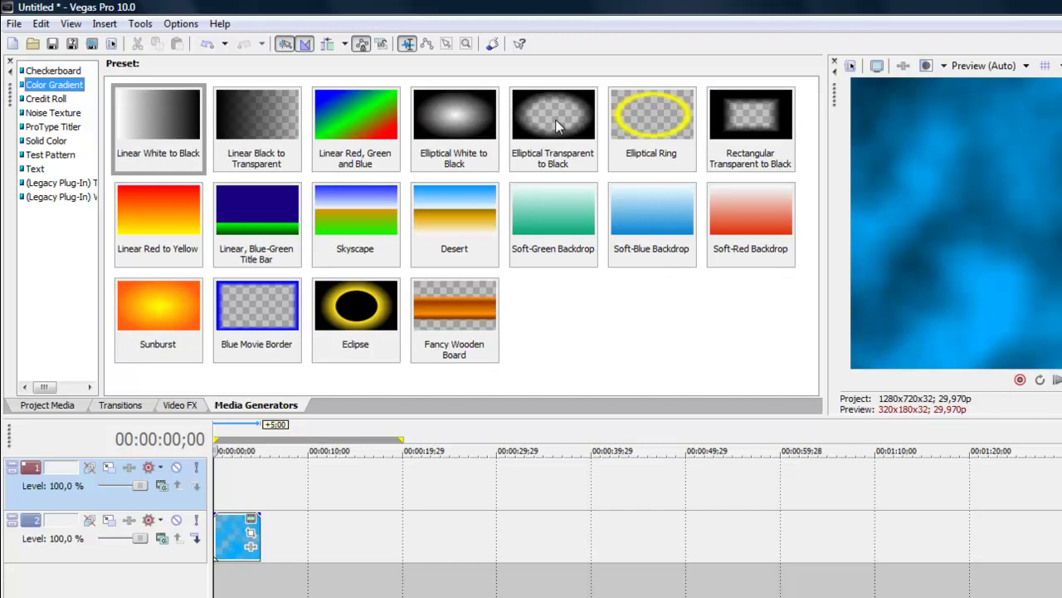
{"action": "left_click_drag", "start_coordinate": [555, 120], "coordinate": [228, 498]}
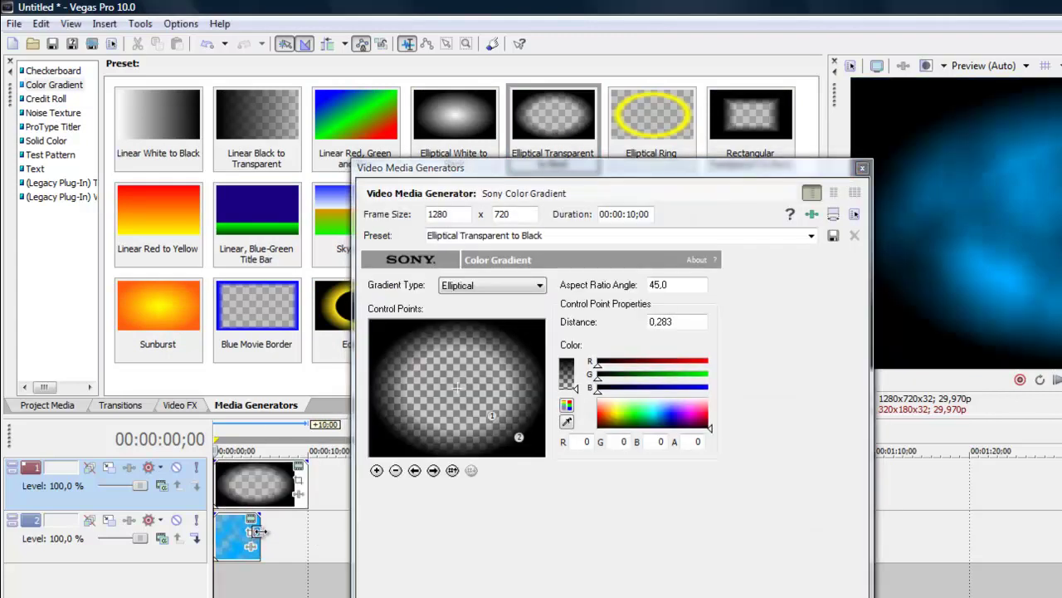
{"action": "left_click_drag", "start_coordinate": [254, 532], "coordinate": [302, 532]}
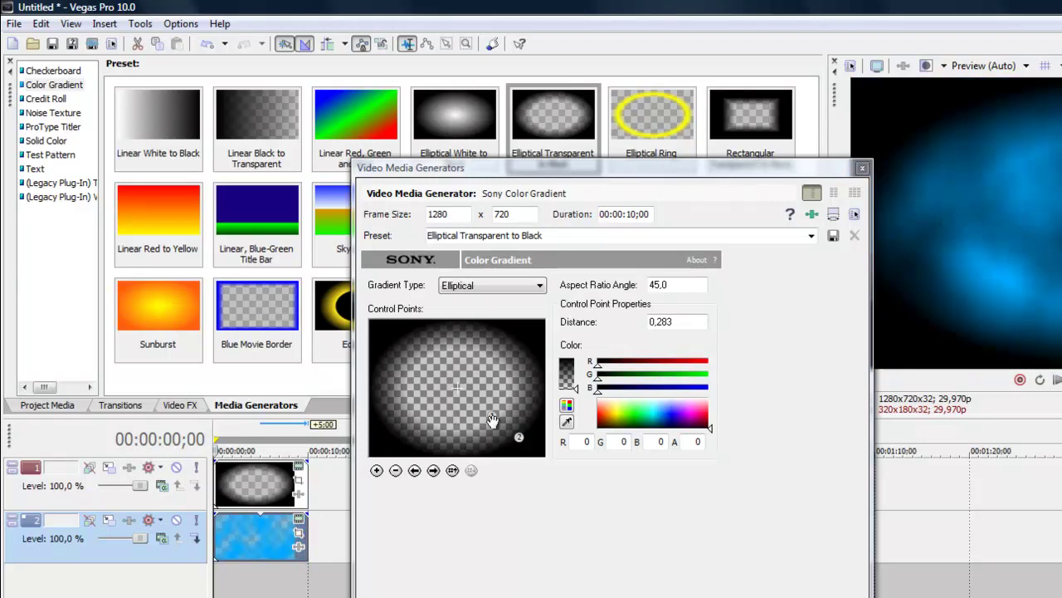
Step: Spread the gradient's outer point to the frame corners and set its black alpha to 215
{"action": "left_click_drag", "start_coordinate": [498, 427], "coordinate": [464, 401]}
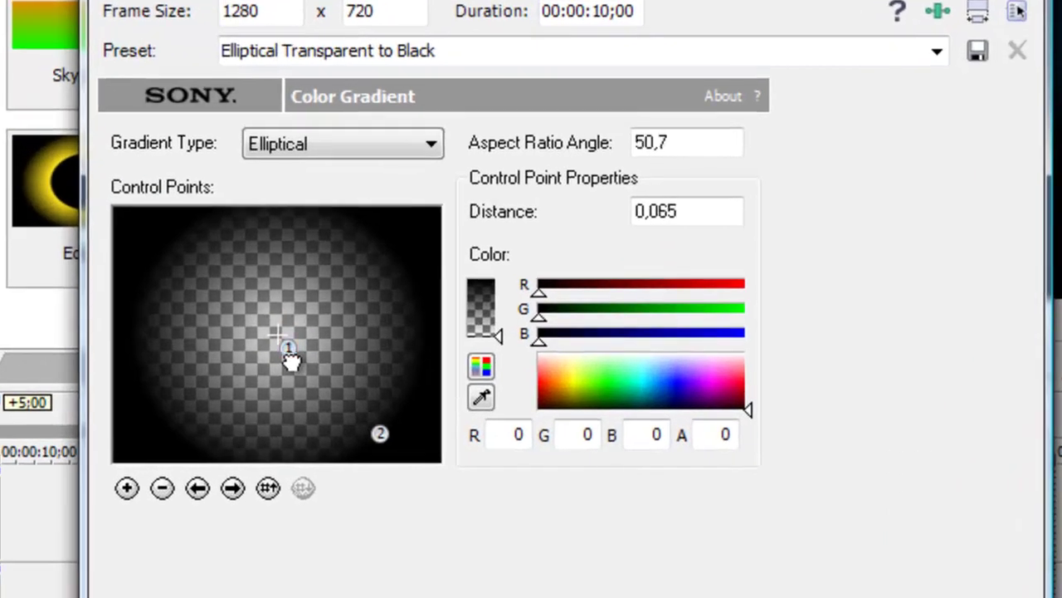
{"action": "left_click_drag", "start_coordinate": [291, 359], "coordinate": [295, 360]}
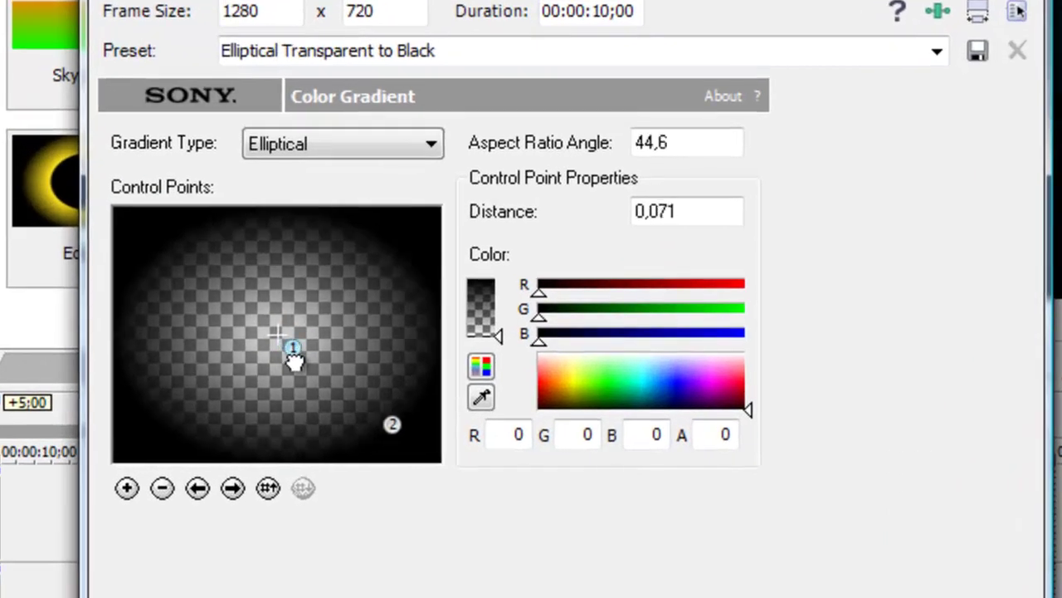
{"action": "left_click", "coordinate": [392, 426]}
{"action": "mouse_move", "coordinate": [391, 427]}
{"action": "left_mouse_down"}
{"action": "mouse_move", "coordinate": [470, 536]}
{"action": "mouse_move", "coordinate": [556, 592]}
{"action": "left_mouse_up"}
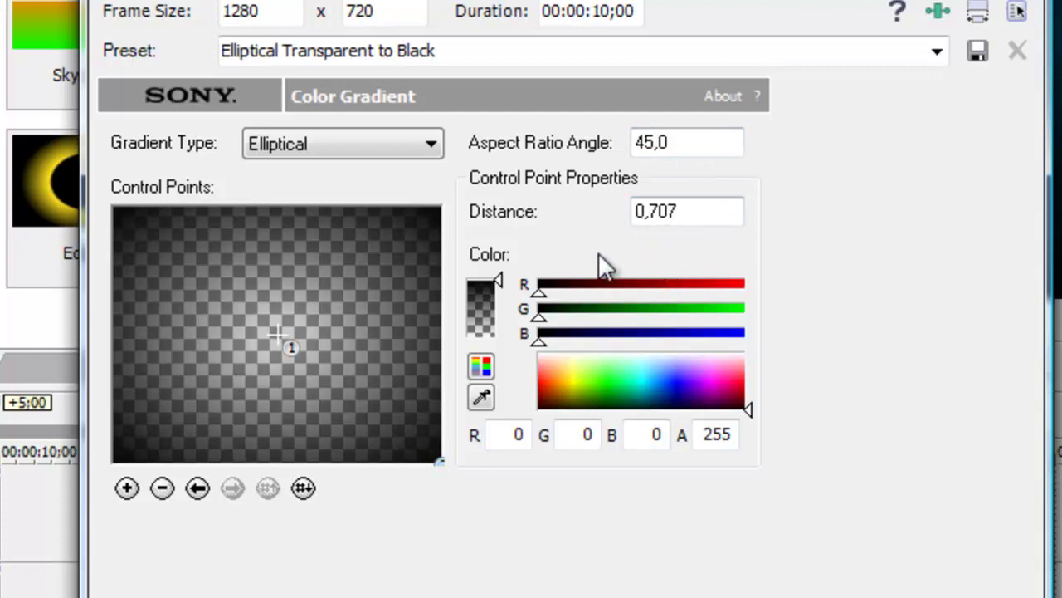
{"action": "left_click", "coordinate": [497, 280]}
{"action": "left_click_drag", "start_coordinate": [499, 292], "coordinate": [502, 294]}
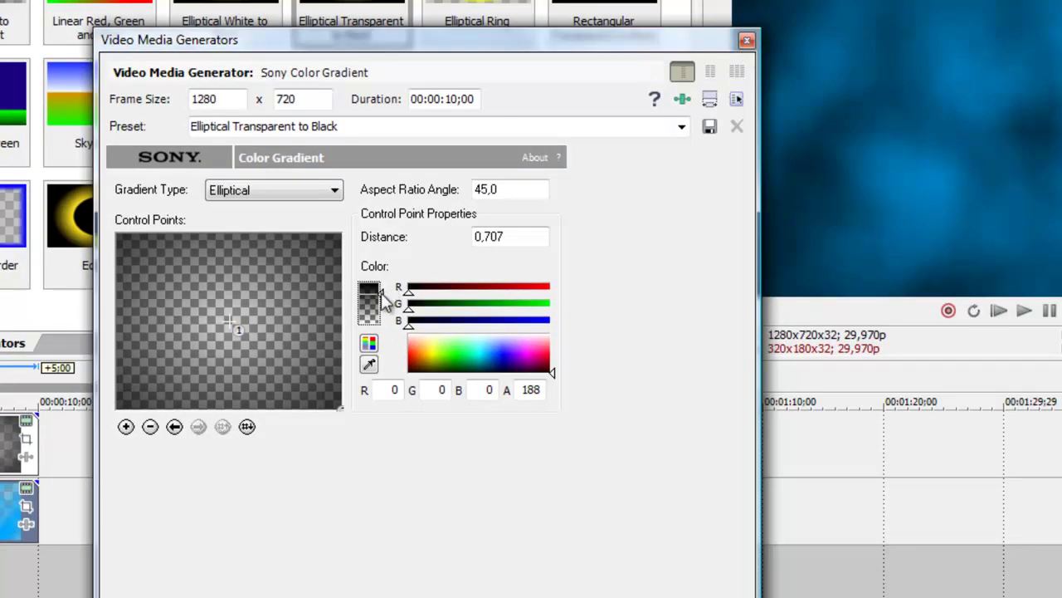
{"action": "left_click_drag", "start_coordinate": [385, 301], "coordinate": [382, 290]}
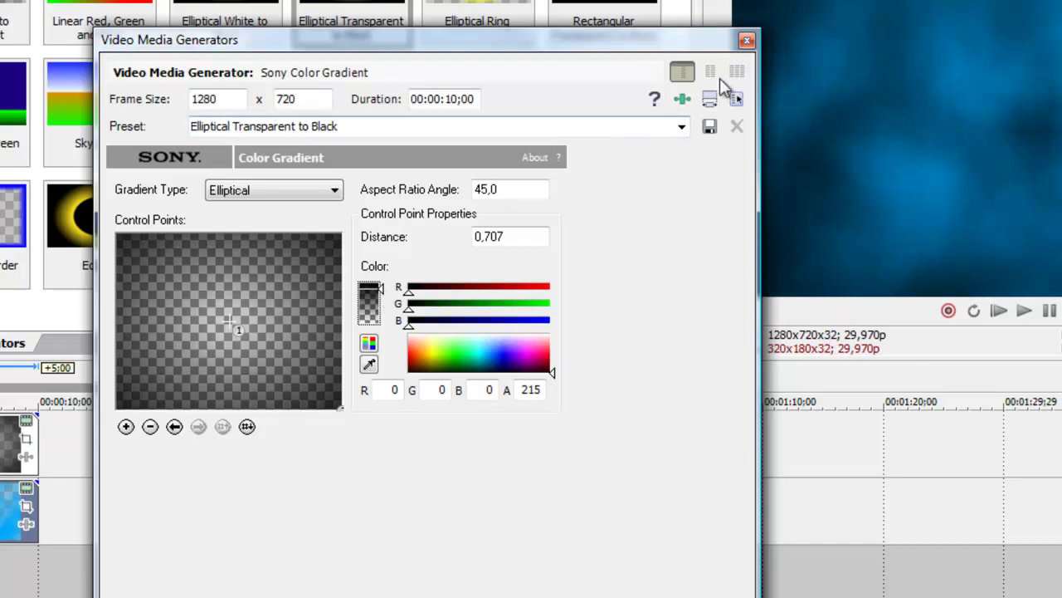
Step: Close the gradient settings and insert a new empty video track at the top
{"action": "left_click", "coordinate": [746, 40]}
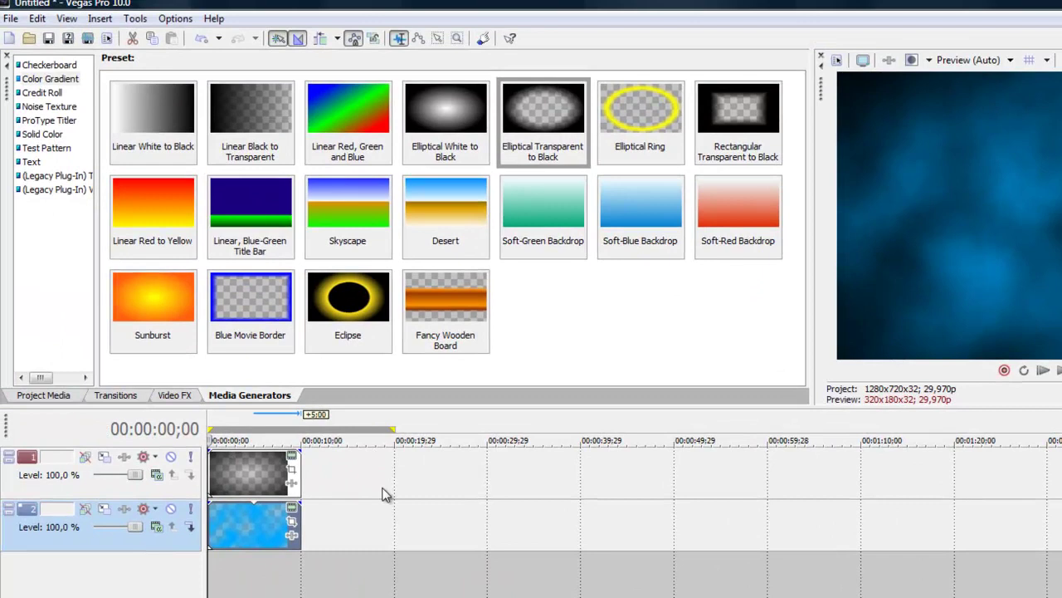
{"action": "right_click", "coordinate": [384, 495]}
{"action": "left_click", "coordinate": [347, 588]}
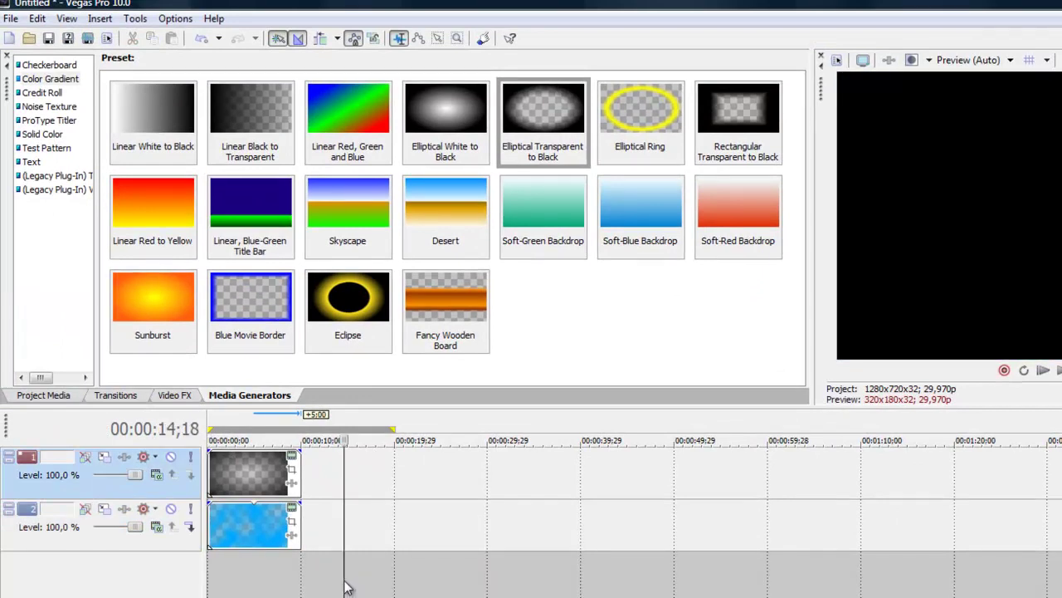
{"action": "right_click", "coordinate": [347, 588]}
{"action": "key", "text": "ctrl+shift+q"}
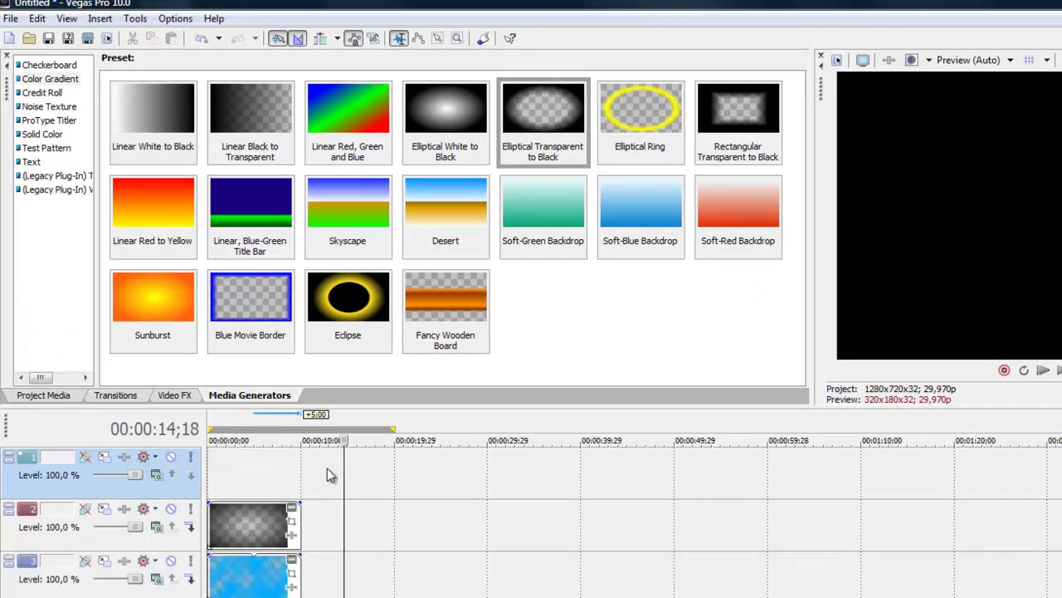
Step: Place an Elliptical White to Black gradient on the new track and flatten it into a streak
{"action": "left_click", "coordinate": [434, 120]}
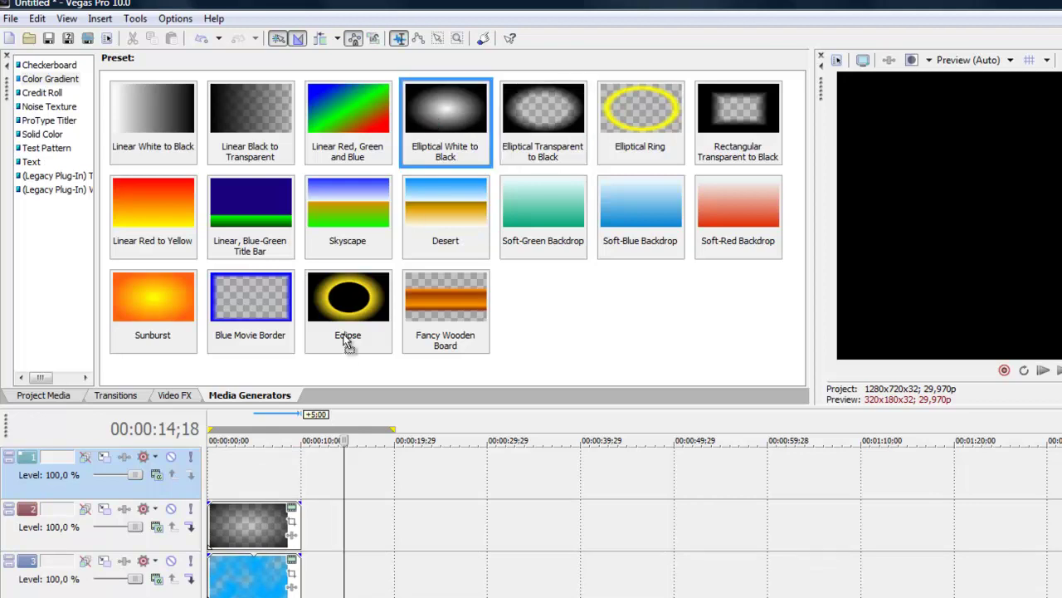
{"action": "left_click_drag", "start_coordinate": [347, 342], "coordinate": [219, 463]}
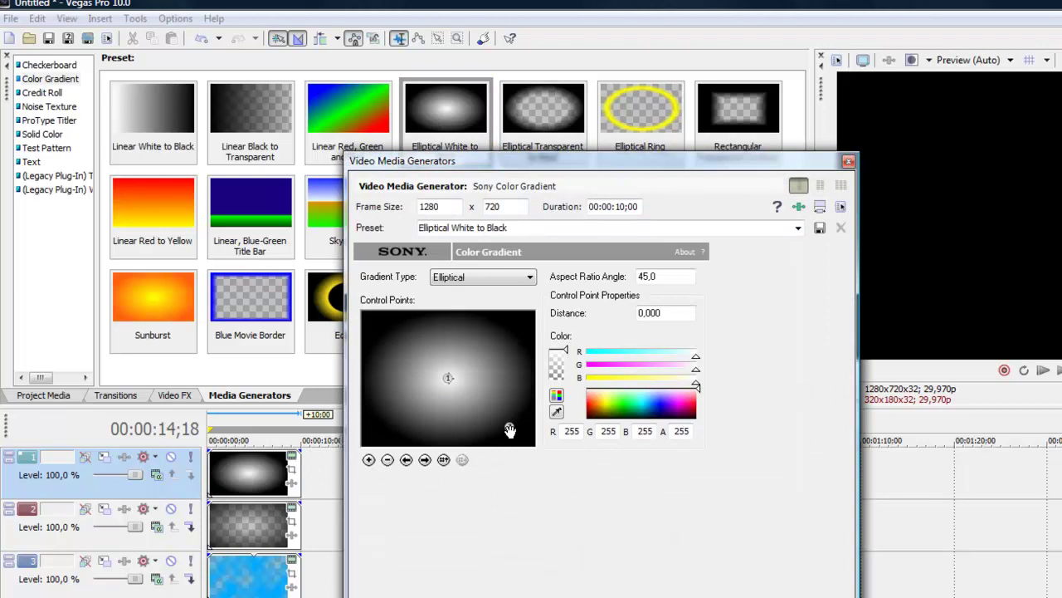
{"action": "left_click_drag", "start_coordinate": [510, 429], "coordinate": [541, 390]}
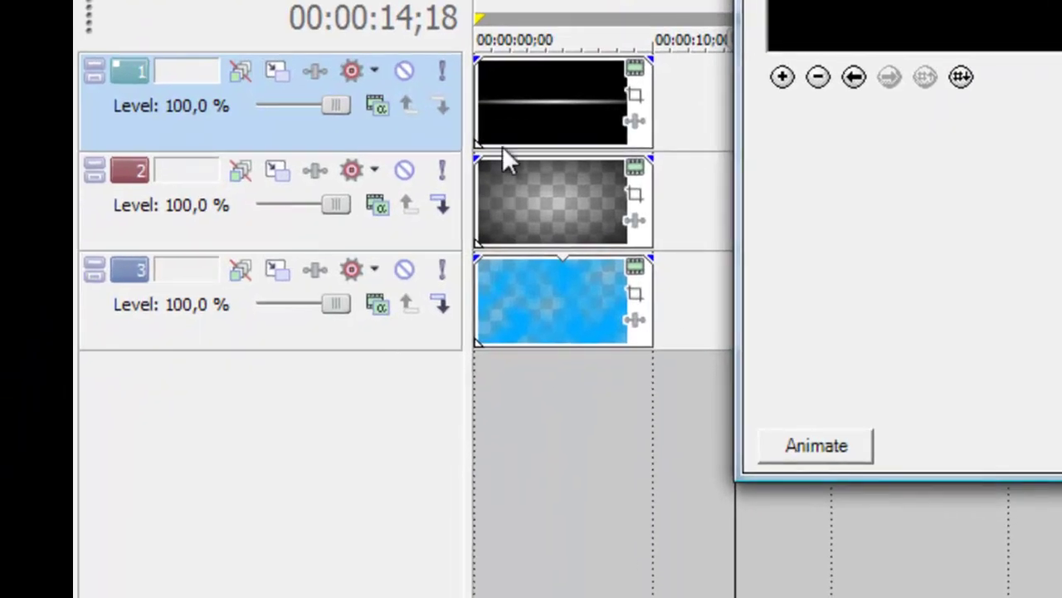
{"action": "left_click", "coordinate": [517, 103]}
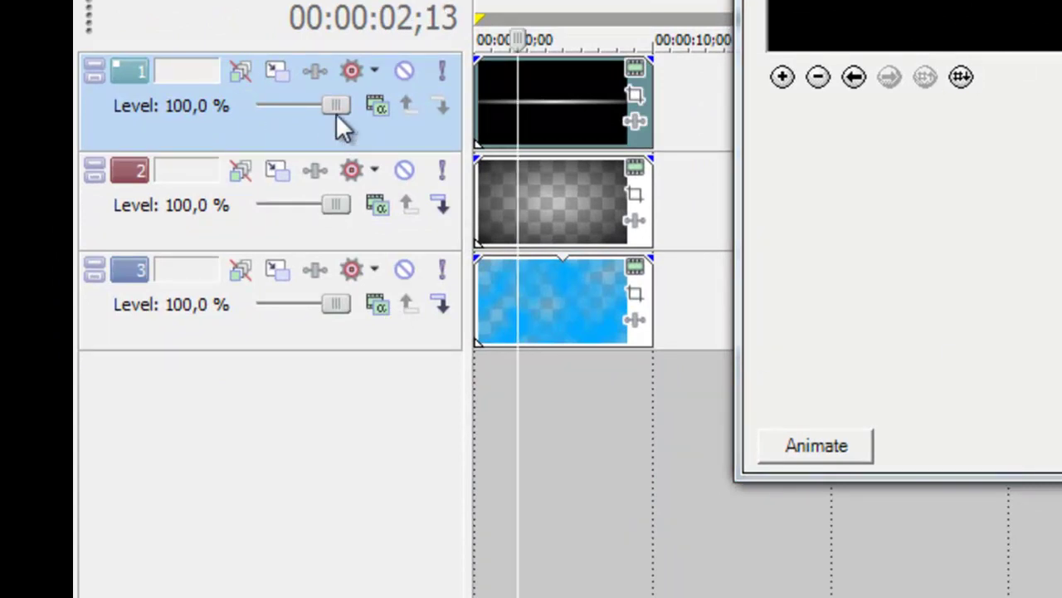
Step: Thin the streak gradient to aspect ratio angle 1,7 and close its settings
{"action": "left_click", "coordinate": [380, 109]}
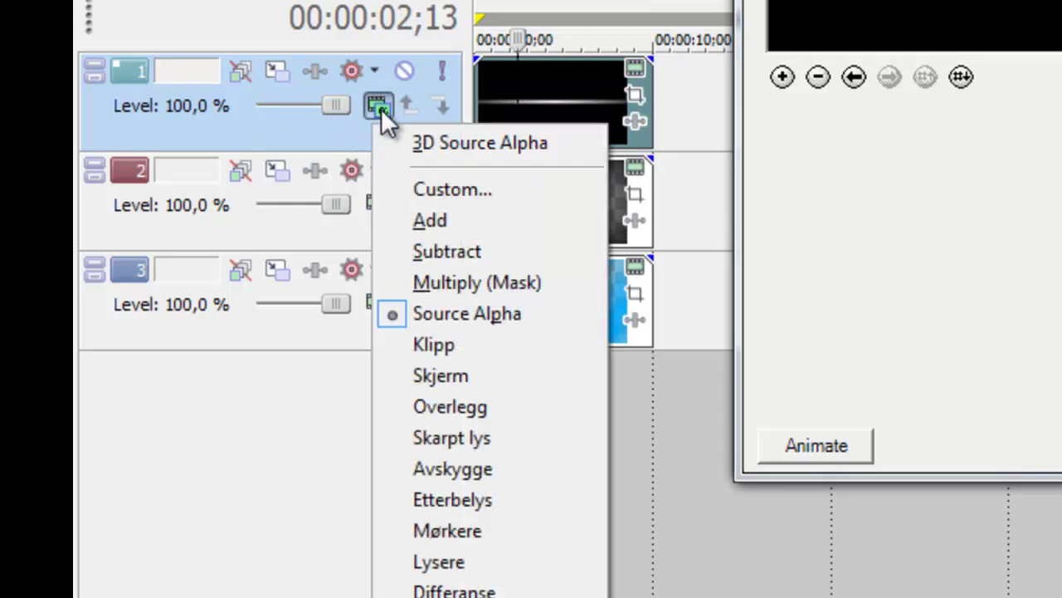
{"action": "left_click", "coordinate": [435, 219]}
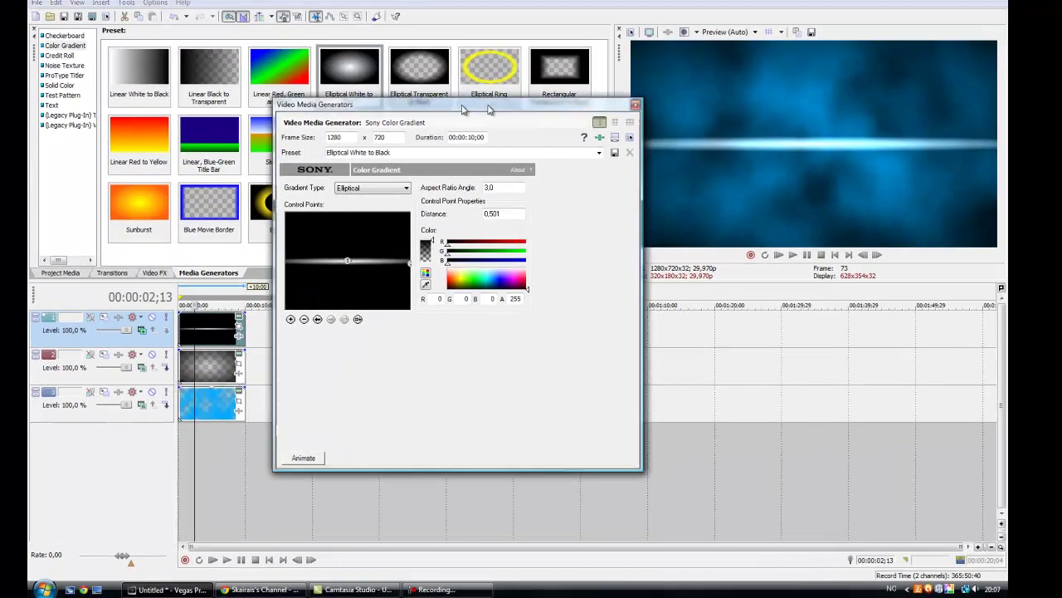
{"action": "left_click_drag", "start_coordinate": [491, 106], "coordinate": [448, 106]}
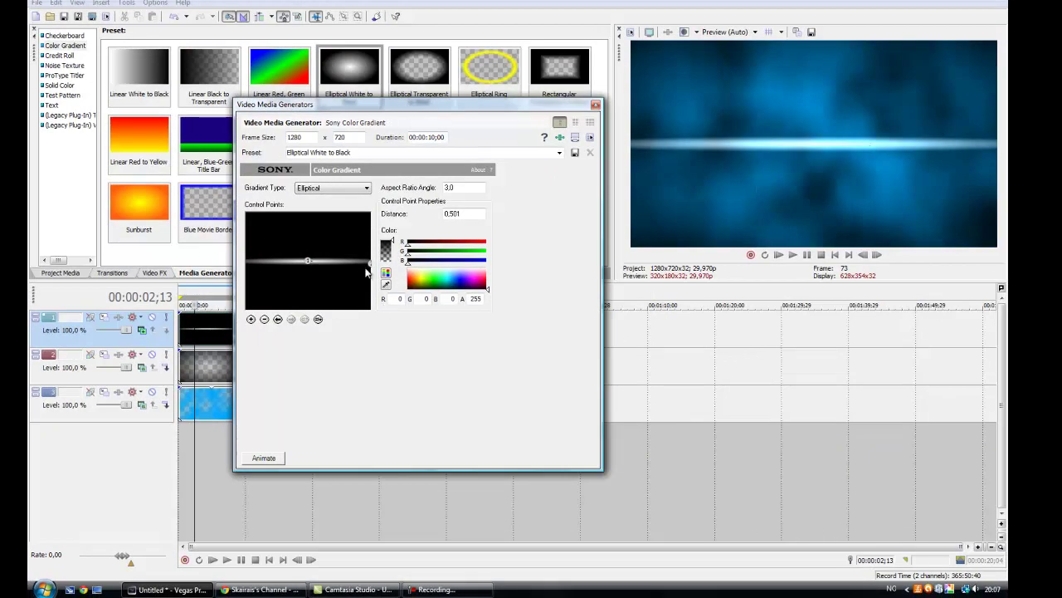
{"action": "left_click_drag", "start_coordinate": [373, 264], "coordinate": [375, 265]}
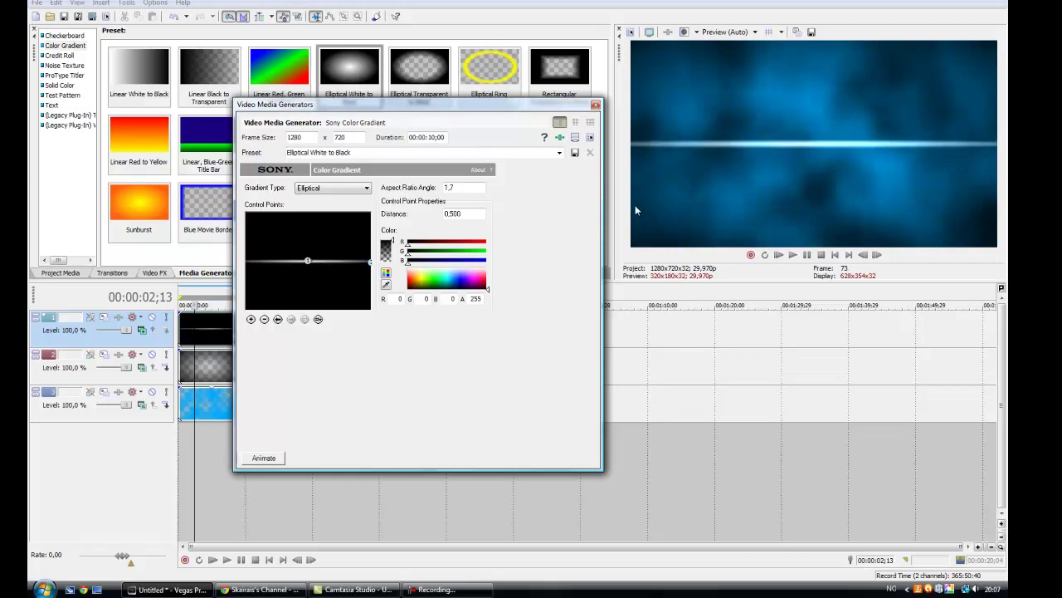
{"action": "left_click", "coordinate": [595, 106]}
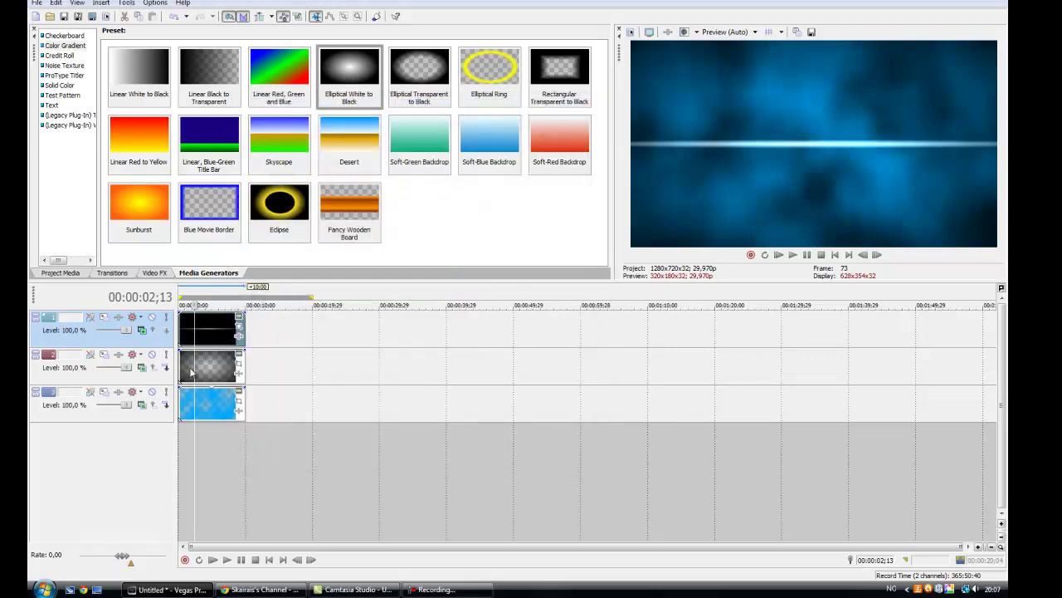
Step: Drag the streak track below the vignette track and return playback to 00:00:00;00
{"action": "left_click", "coordinate": [440, 588]}
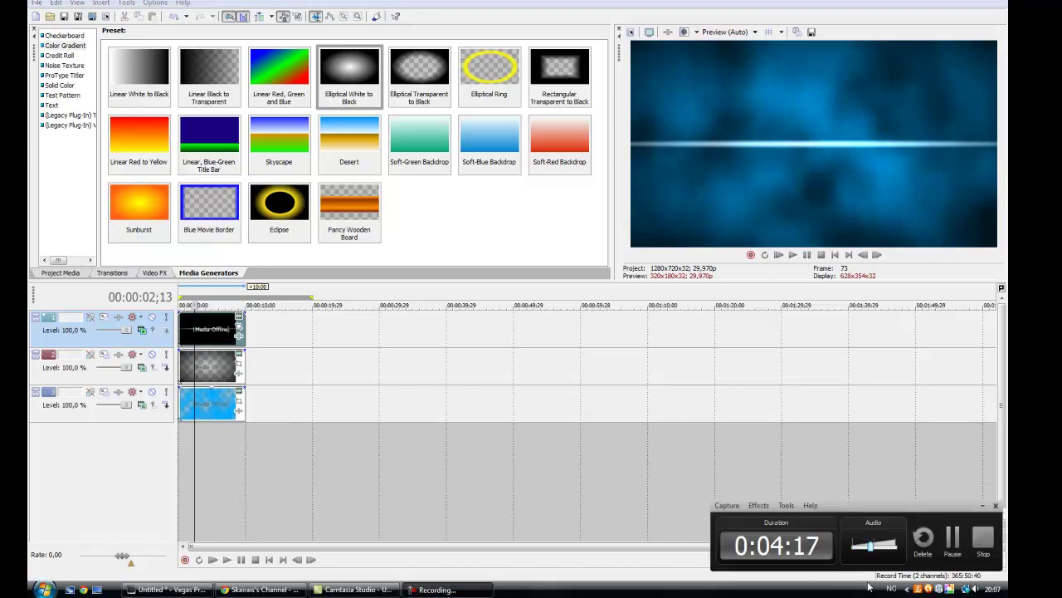
{"action": "left_click", "coordinate": [950, 550]}
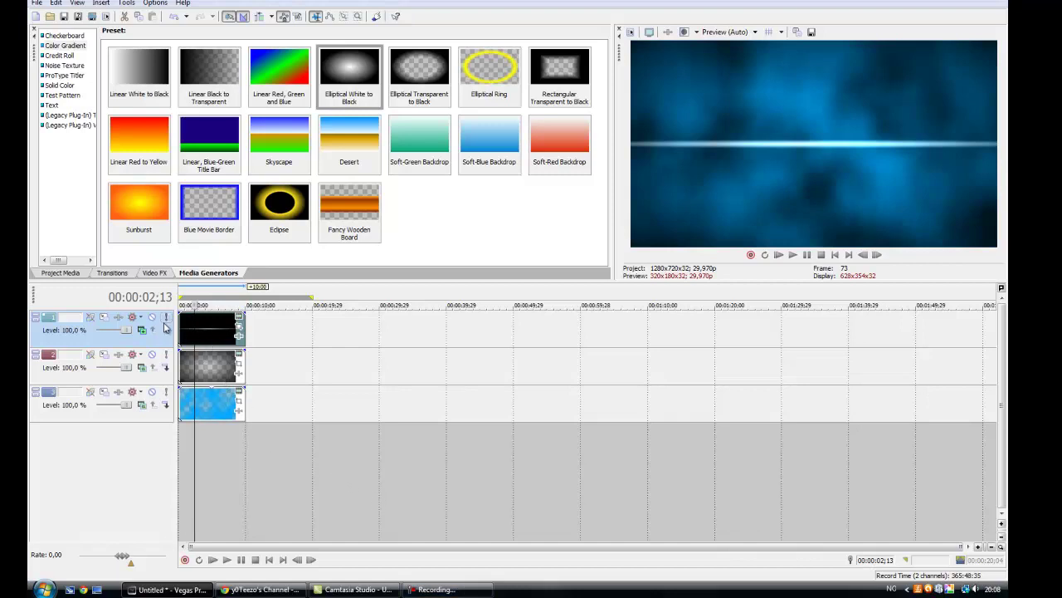
{"action": "left_click_drag", "start_coordinate": [148, 344], "coordinate": [142, 378]}
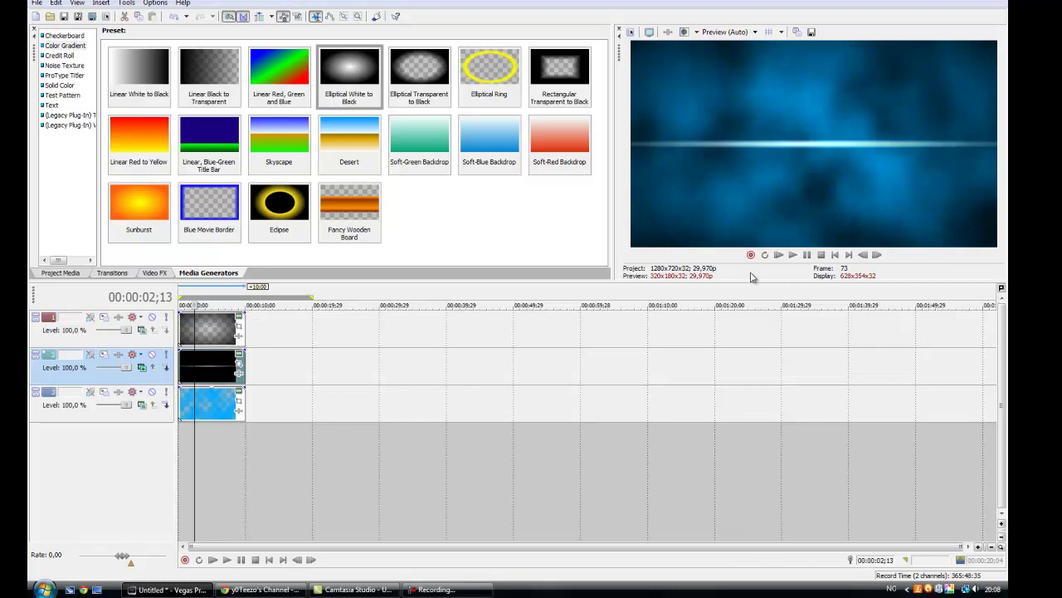
{"action": "left_click", "coordinate": [823, 256]}
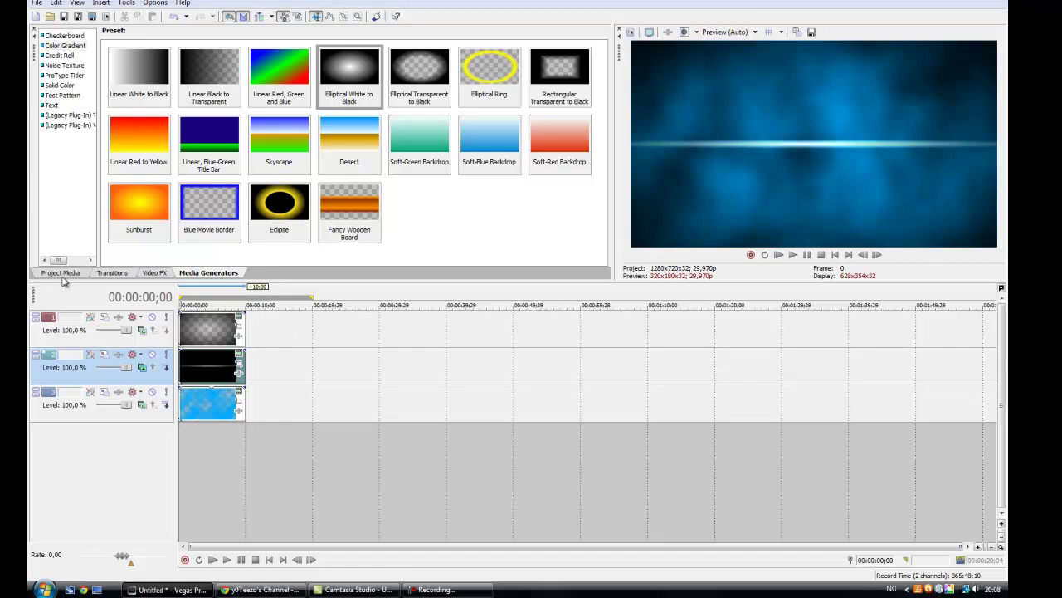
Step: Drop the Lens Flare '35mm Lens' preset from Video FX onto the track 2 streak clip
{"action": "left_click", "coordinate": [153, 273]}
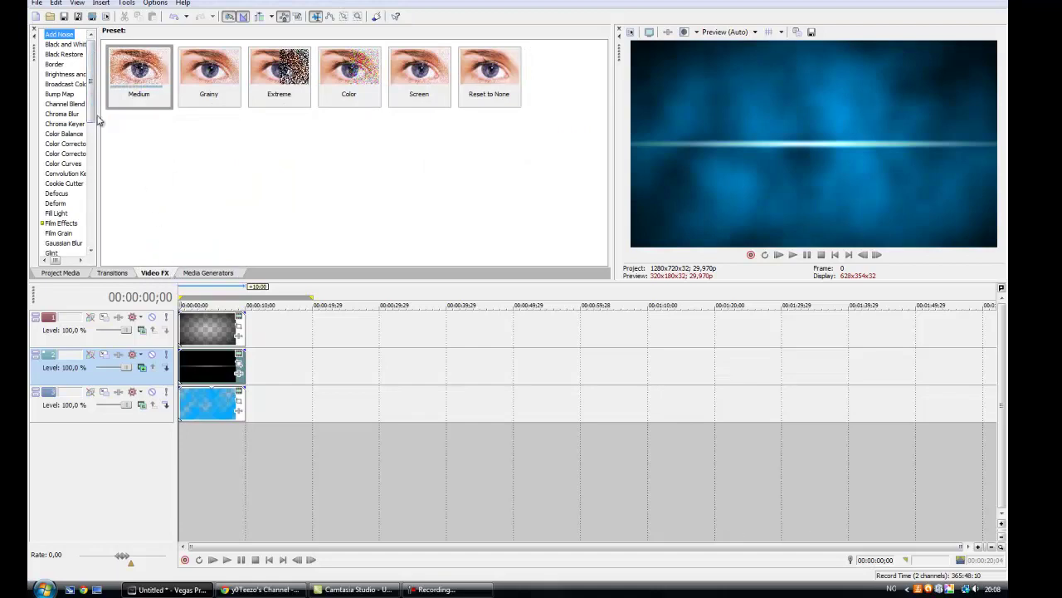
{"action": "scroll", "coordinate": [92, 112], "scroll_direction": "down", "scroll_amount": 1}
{"action": "scroll", "coordinate": [91, 112], "scroll_direction": "down", "scroll_amount": 1}
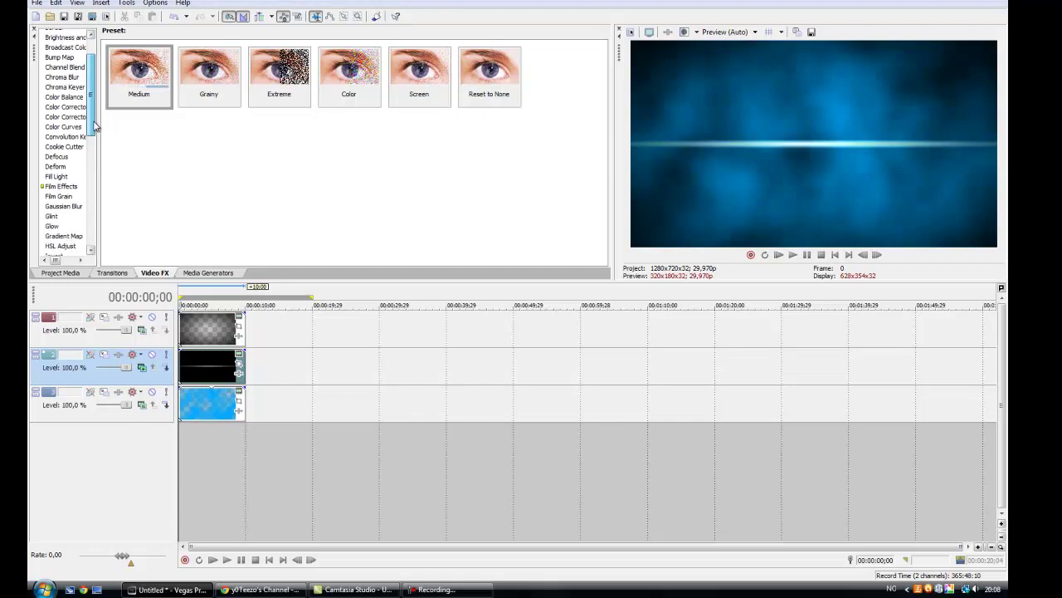
{"action": "scroll", "coordinate": [91, 112], "scroll_direction": "down", "scroll_amount": 2}
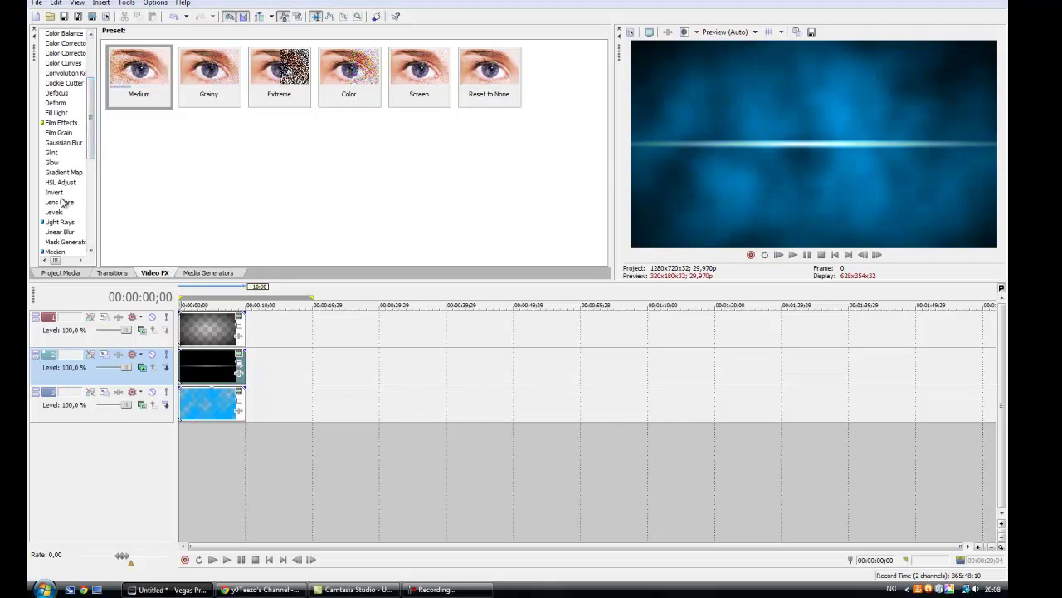
{"action": "left_click", "coordinate": [59, 202]}
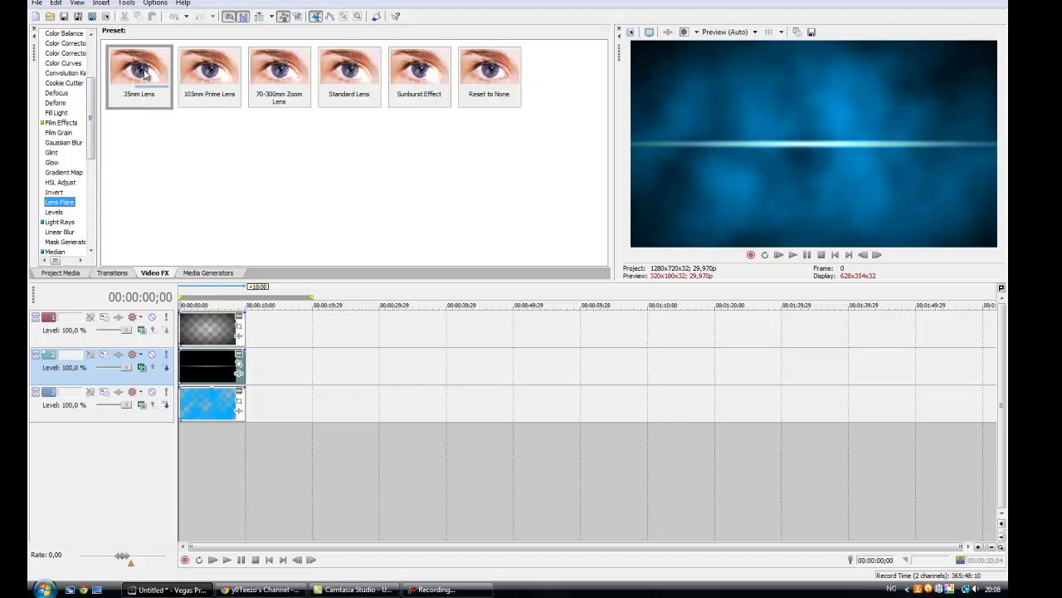
{"action": "left_click_drag", "start_coordinate": [145, 74], "coordinate": [194, 372]}
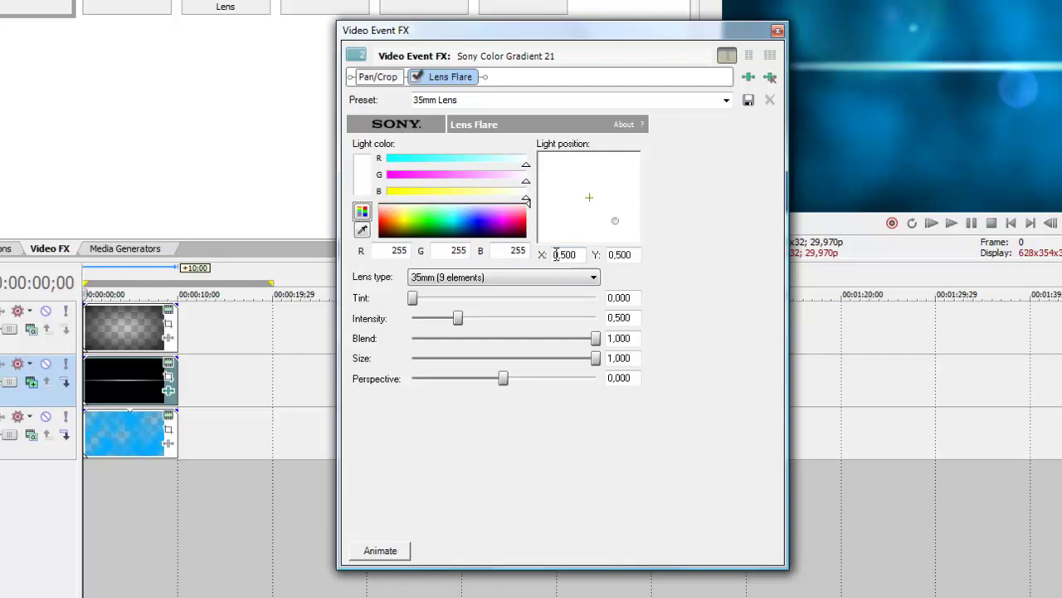
Step: Set the flare light X position to -1,000, intensity 0,829 and size 0,905
{"action": "double_click", "coordinate": [580, 254]}
{"action": "type", "text": "-1,000"}
{"action": "left_click", "coordinate": [632, 255]}
{"action": "type", "text": "0,000"}
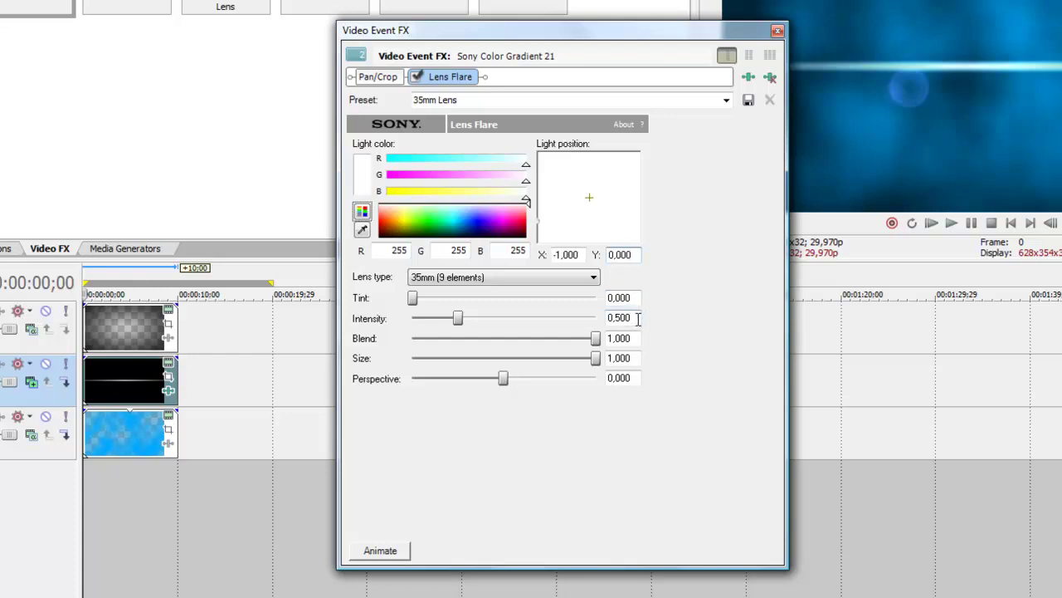
{"action": "left_click_drag", "start_coordinate": [636, 321], "coordinate": [617, 323]}
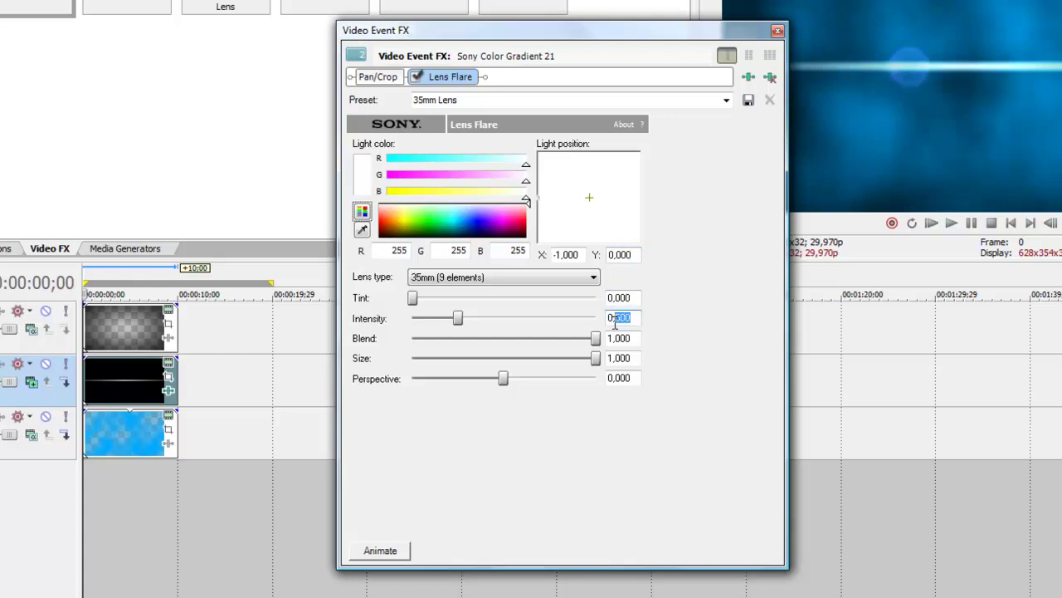
{"action": "type", "text": "829"}
{"action": "left_click", "coordinate": [624, 358]}
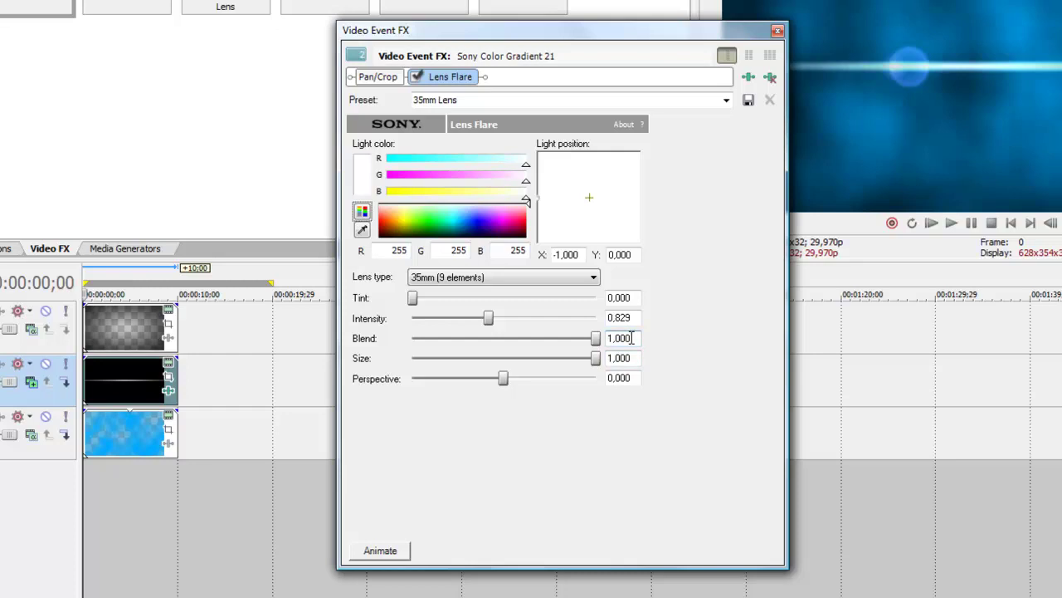
{"action": "left_click_drag", "start_coordinate": [637, 358], "coordinate": [612, 359]}
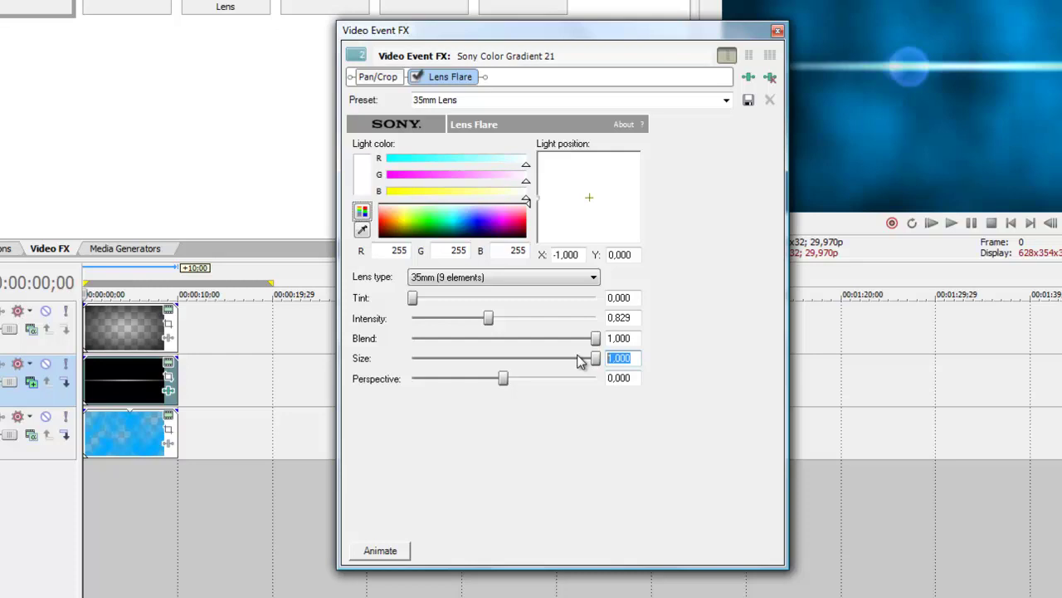
{"action": "type", "text": "0,905"}
{"action": "left_click", "coordinate": [636, 377]}
{"action": "type", "text": "0,360"}
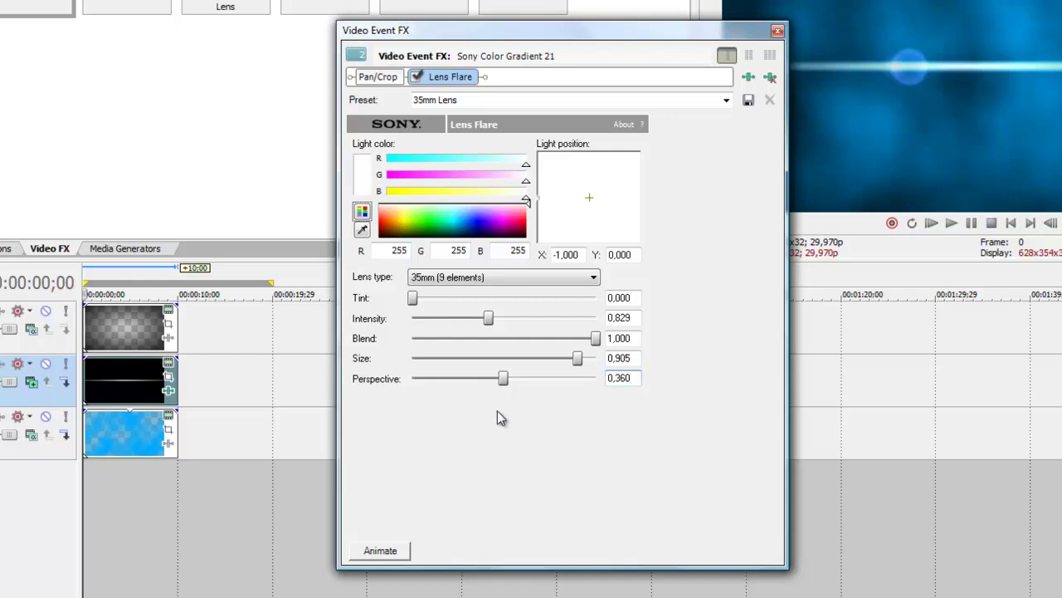
Step: Keyframe the lens flare light at 00:00:10;00 with X 1,000, then preview the left-to-right sweep
{"action": "left_click", "coordinate": [384, 551]}
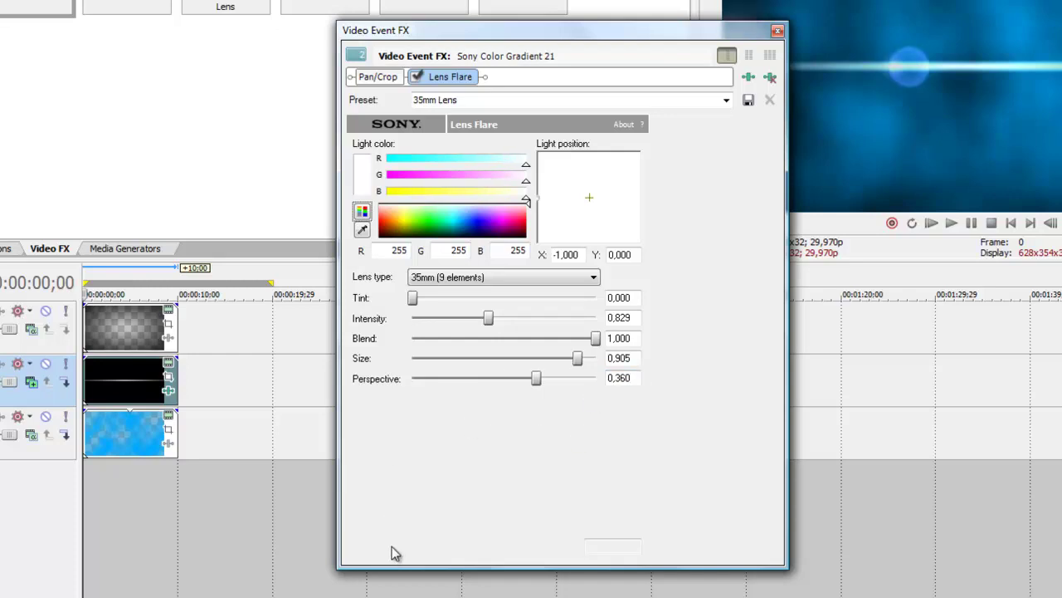
{"action": "left_click", "coordinate": [433, 418]}
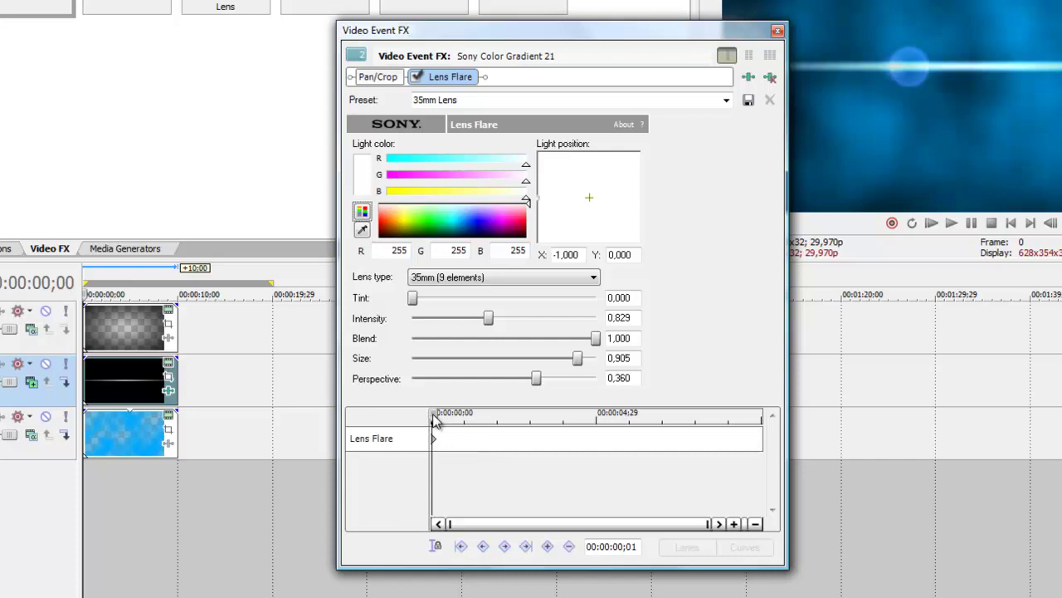
{"action": "left_click_drag", "start_coordinate": [433, 417], "coordinate": [780, 426]}
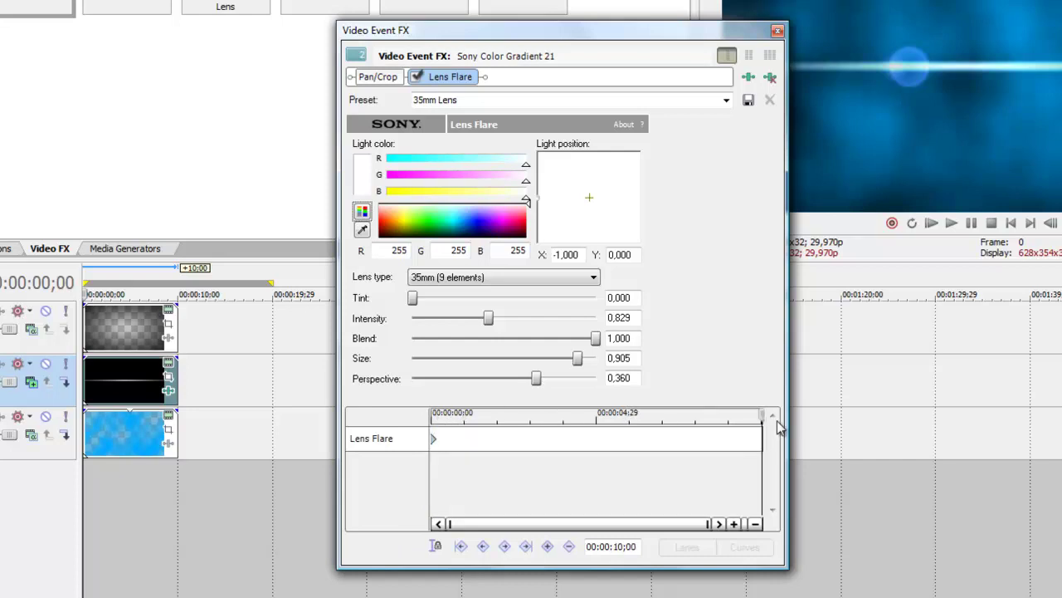
{"action": "left_click", "coordinate": [547, 546]}
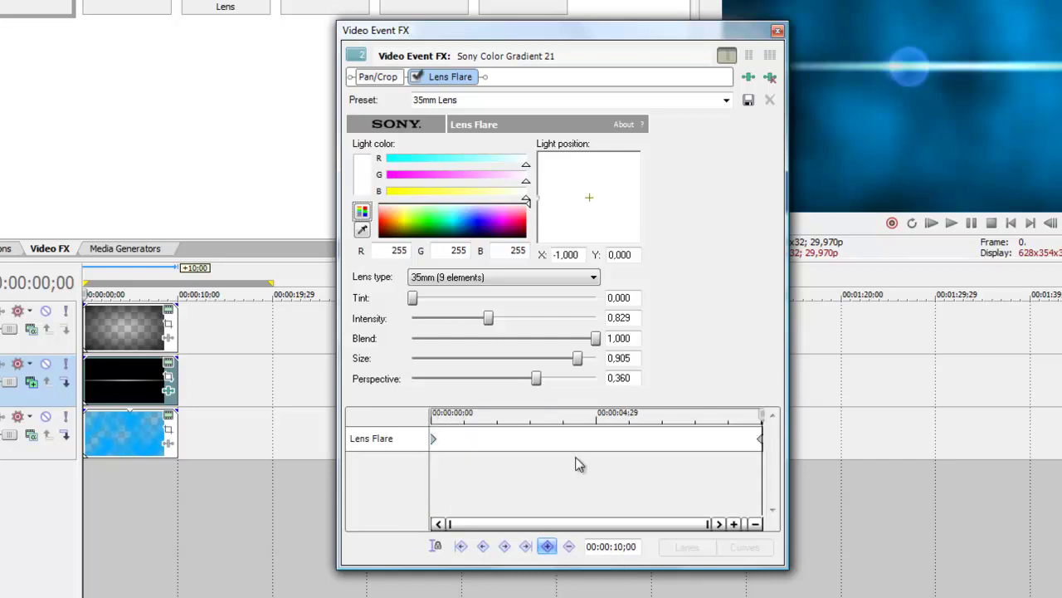
{"action": "left_click", "coordinate": [561, 254]}
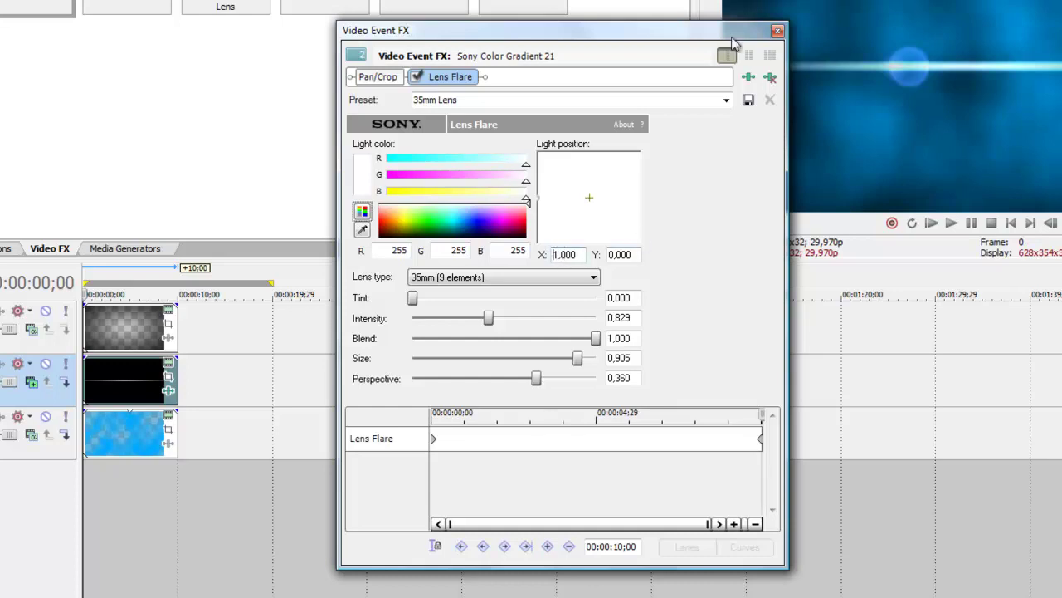
{"action": "left_click", "coordinate": [777, 30]}
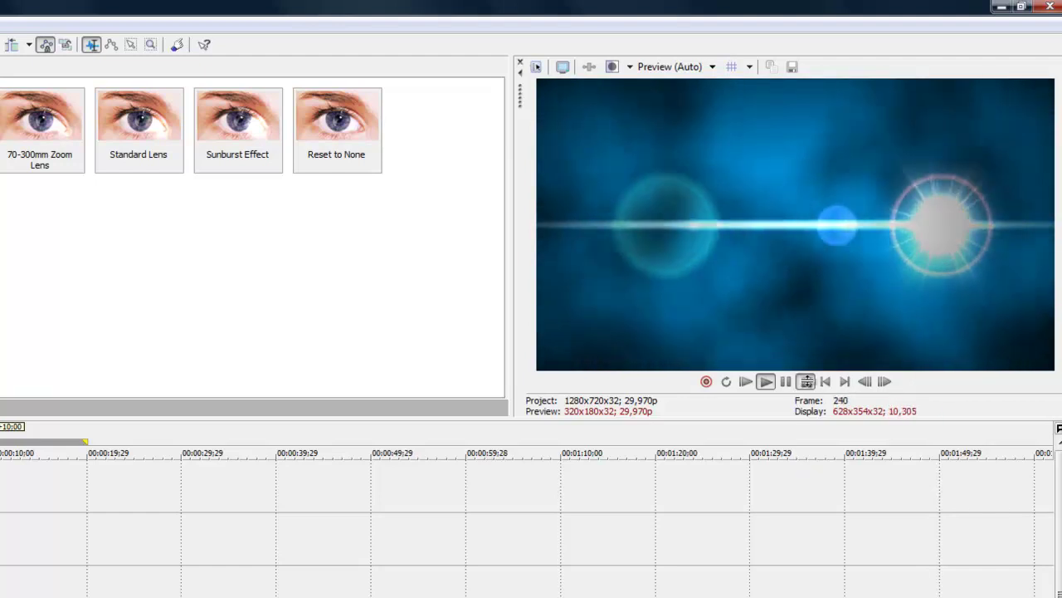
{"action": "key", "text": "space"}
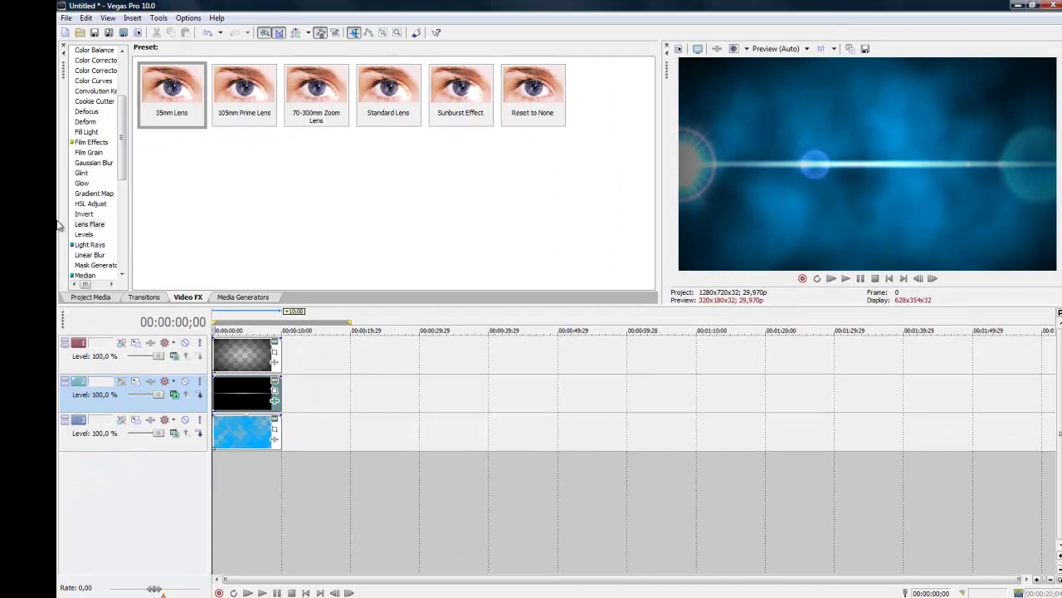
Step: Apply the Starburst Simple 4 Point preset to the streak clip on track 2
{"action": "mouse_move", "coordinate": [122, 138]}
{"action": "left_mouse_down"}
{"action": "mouse_move", "coordinate": [123, 231]}
{"action": "mouse_move", "coordinate": [96, 181]}
{"action": "mouse_move", "coordinate": [96, 213]}
{"action": "left_mouse_up"}
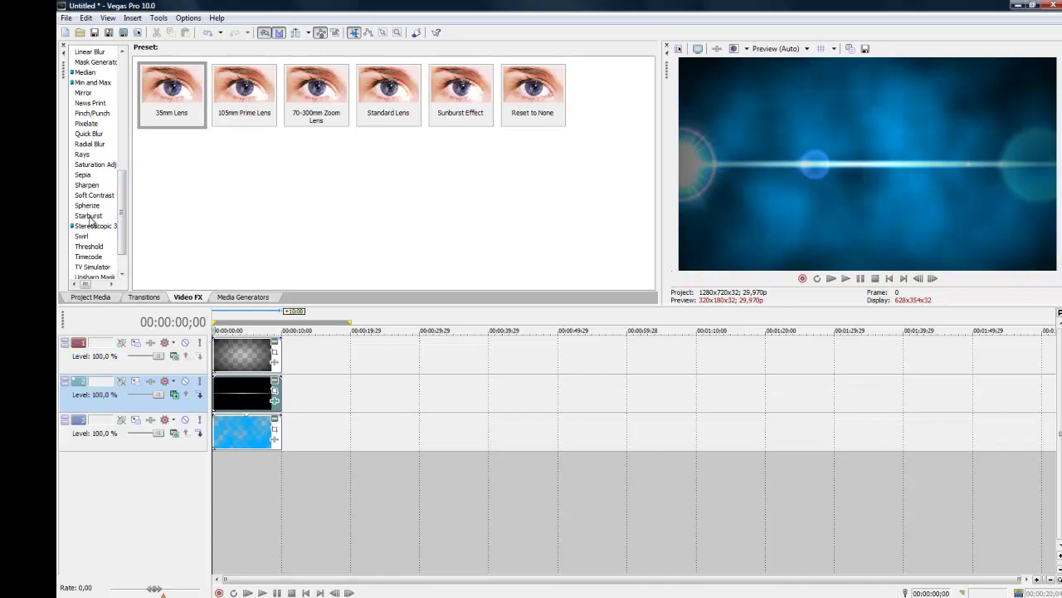
{"action": "left_click", "coordinate": [89, 216]}
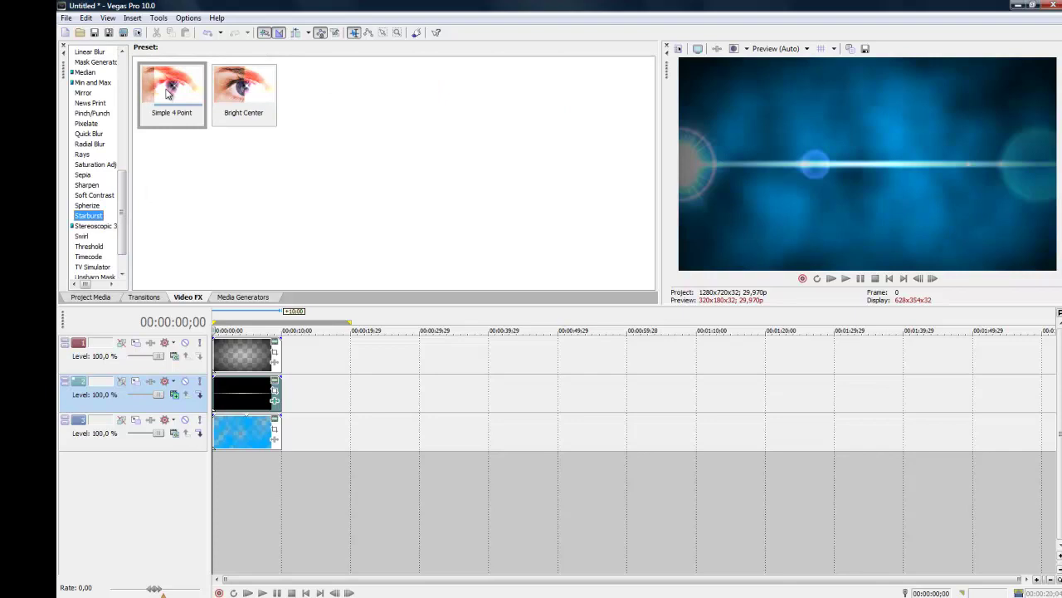
{"action": "mouse_move", "coordinate": [167, 93]}
{"action": "left_mouse_down"}
{"action": "mouse_move", "coordinate": [226, 390]}
{"action": "mouse_move", "coordinate": [214, 402]}
{"action": "left_mouse_up"}
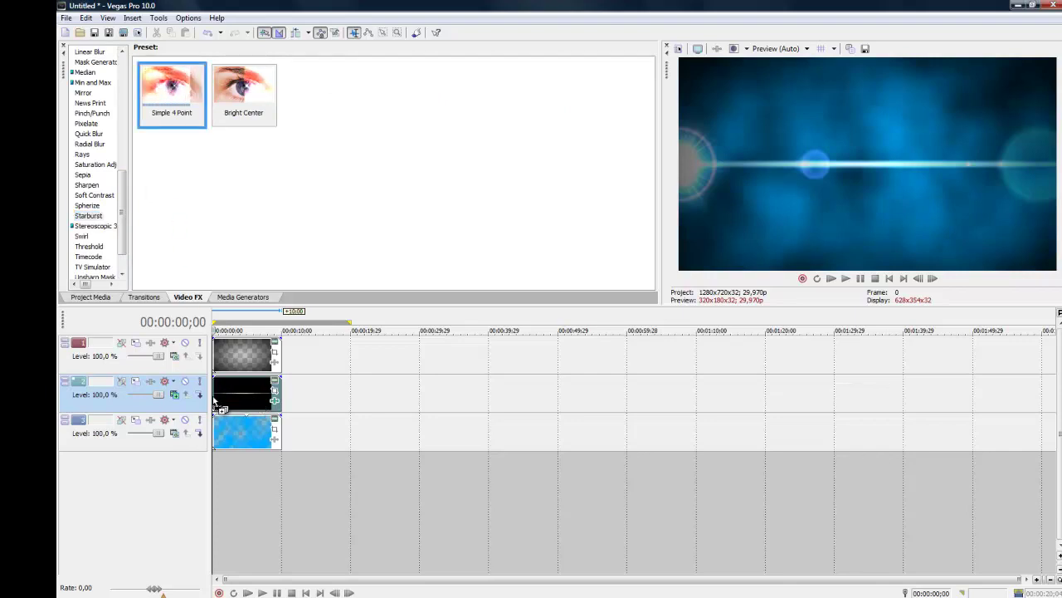
{"action": "left_click_drag", "start_coordinate": [214, 401], "coordinate": [214, 403]}
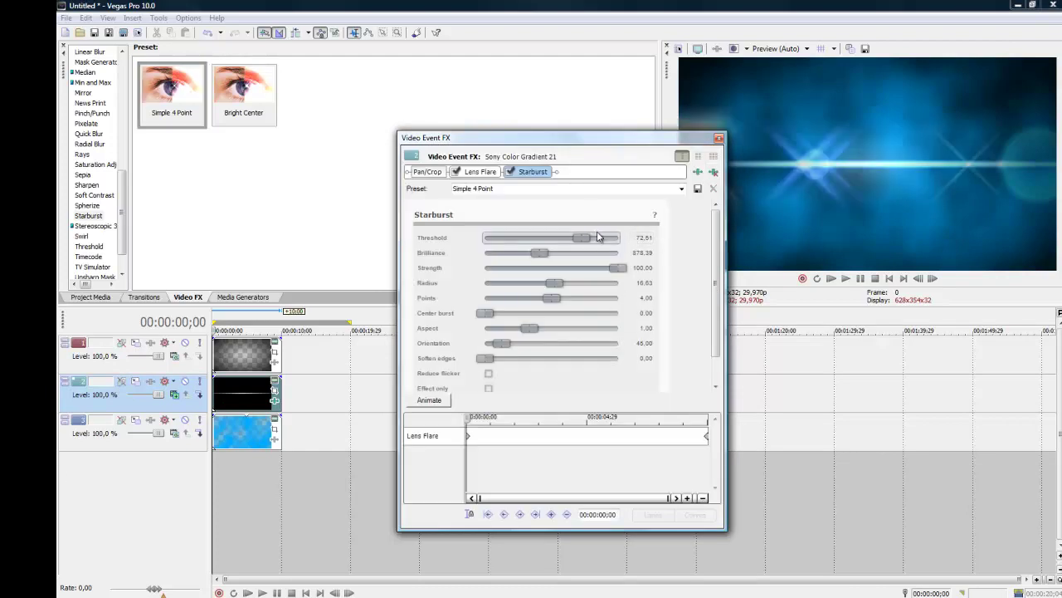
Step: Set starburst threshold 95,13, brilliance 2000,0 and strength 65,61
{"action": "double_click", "coordinate": [645, 237]}
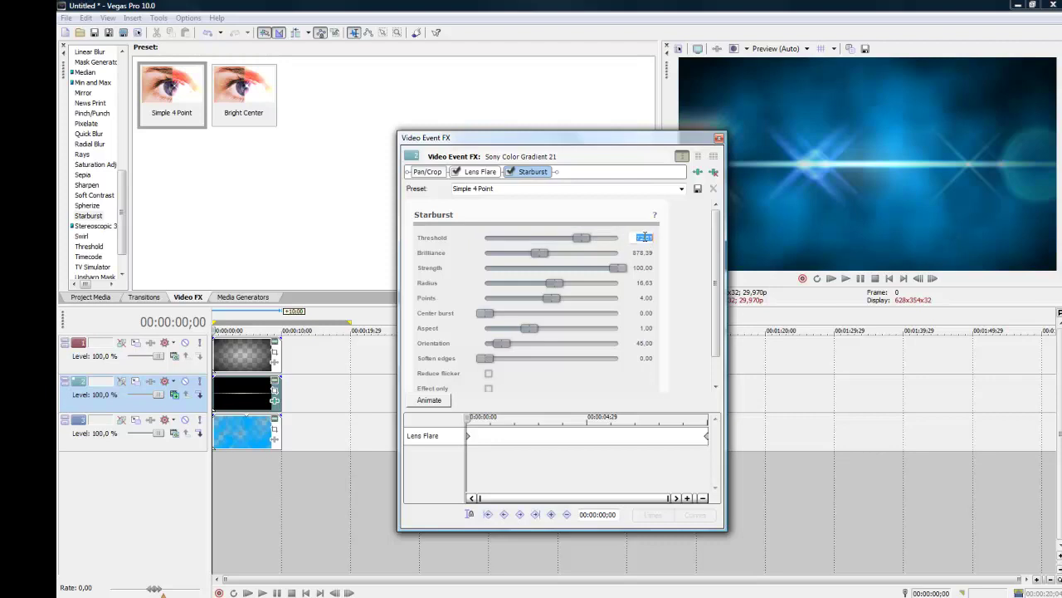
{"action": "type", "text": "95"}
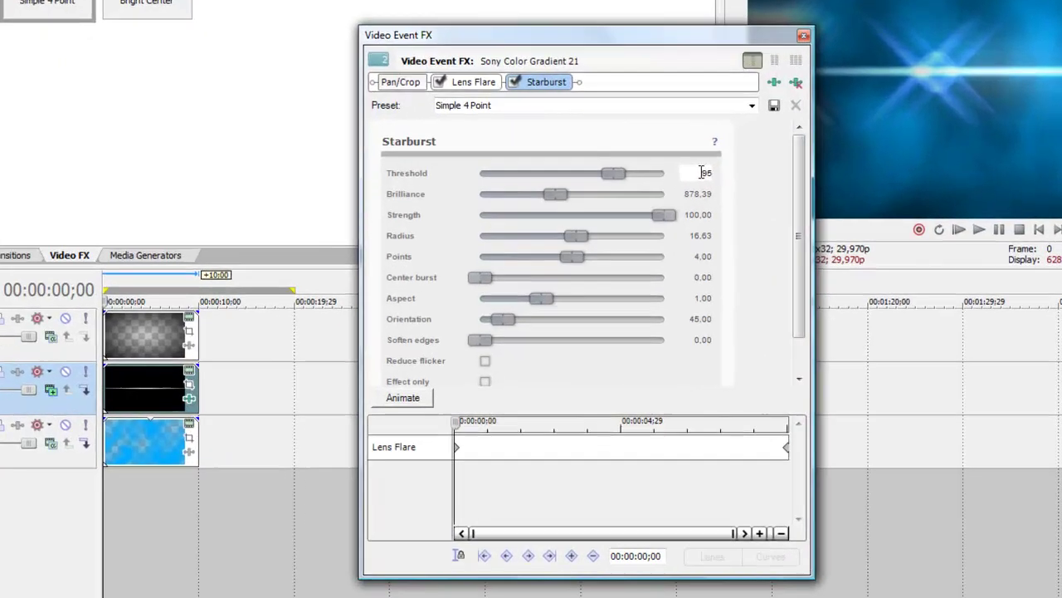
{"action": "type", "text": "."}
{"action": "type", "text": "13"}
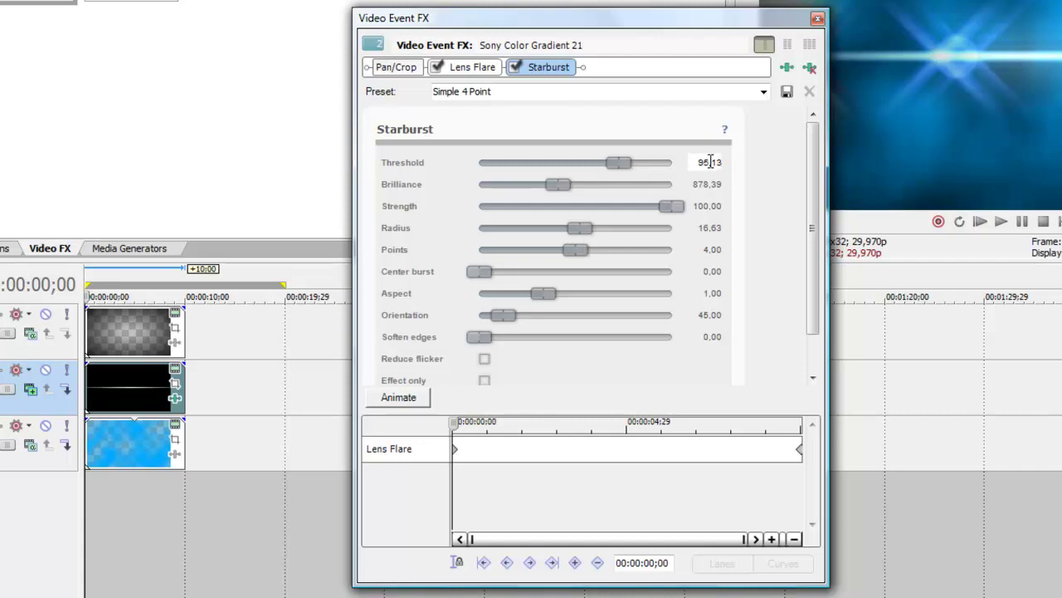
{"action": "key", "text": "Return"}
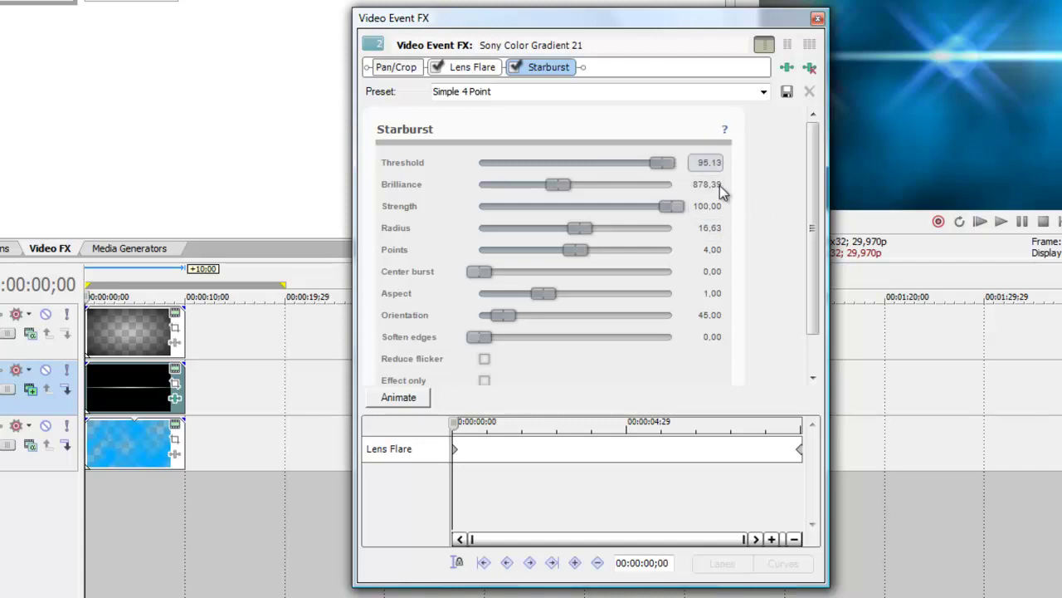
{"action": "left_click", "coordinate": [719, 185]}
{"action": "left_click", "coordinate": [708, 186]}
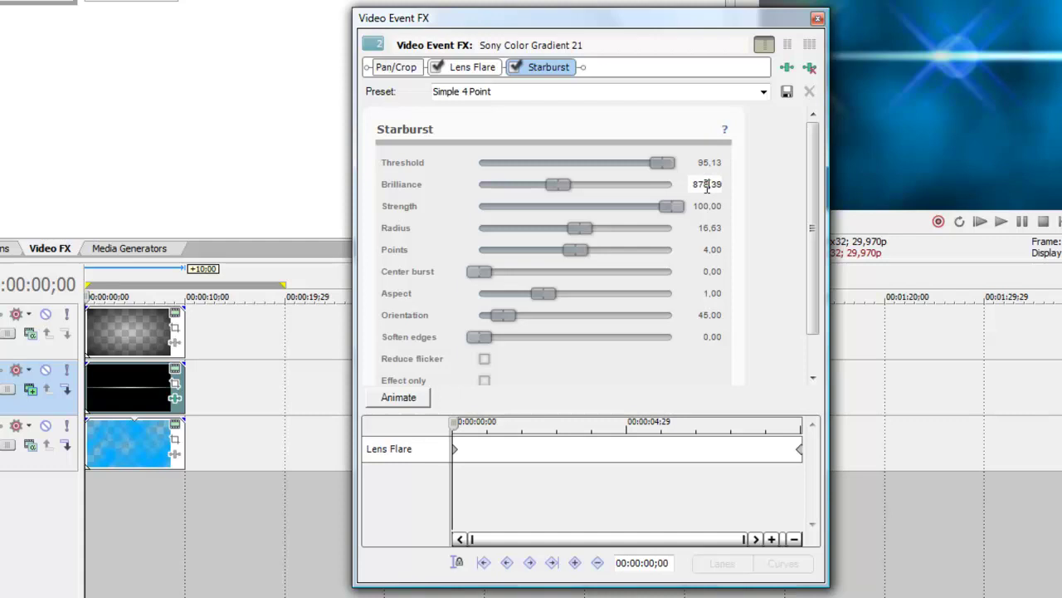
{"action": "double_click", "coordinate": [721, 185]}
{"action": "type", "text": "2000"}
{"action": "key", "text": "Return"}
{"action": "double_click", "coordinate": [716, 208]}
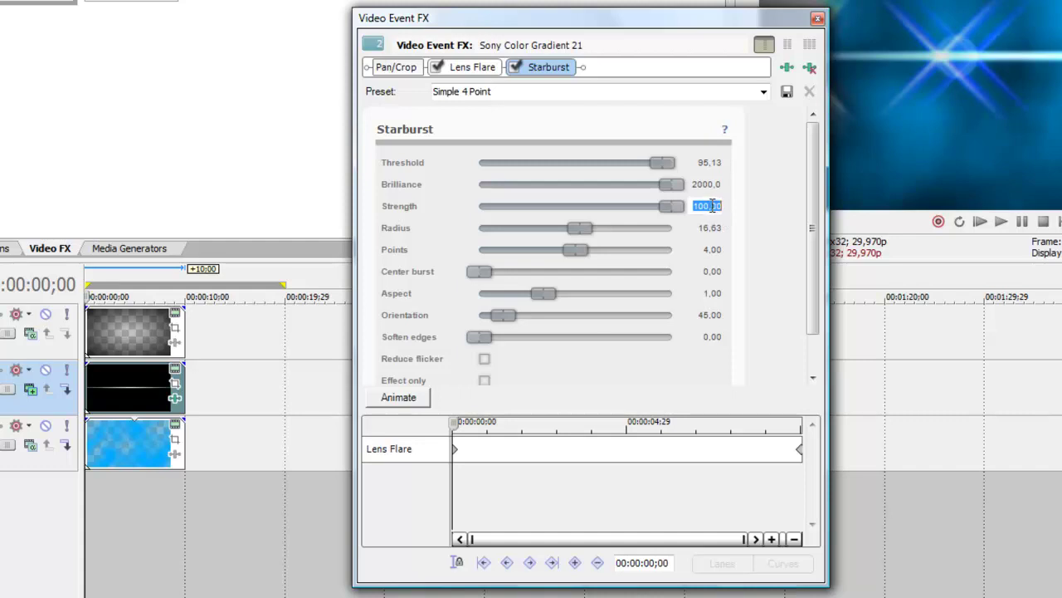
{"action": "type", "text": "65"}
{"action": "type", "text": ",61"}
{"action": "left_click", "coordinate": [710, 228]}
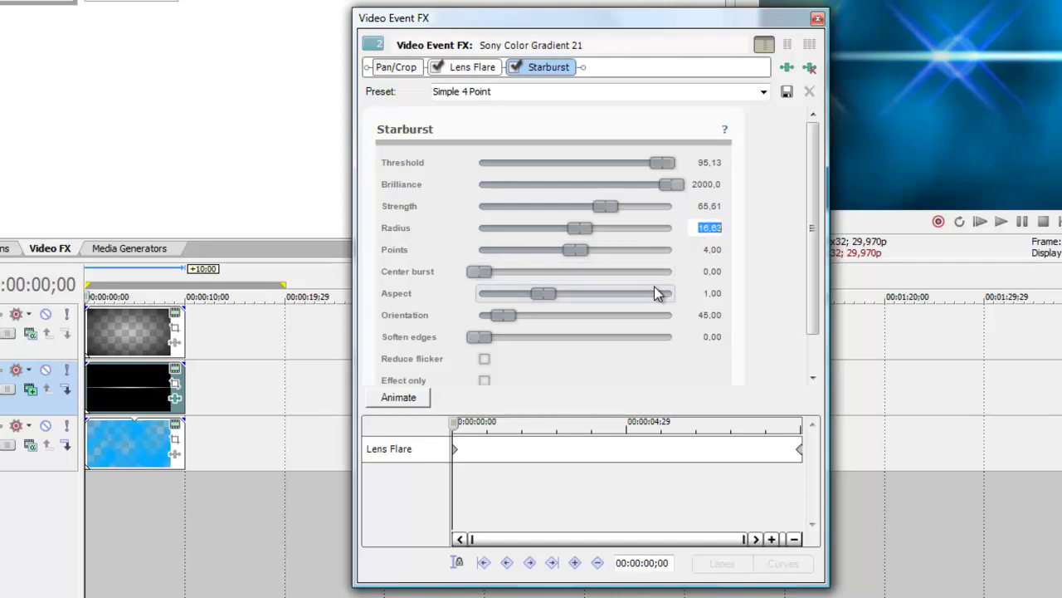
Step: Set starburst radius 20,37, 6 points and centre burst 100
{"action": "type", "text": "20,37"}
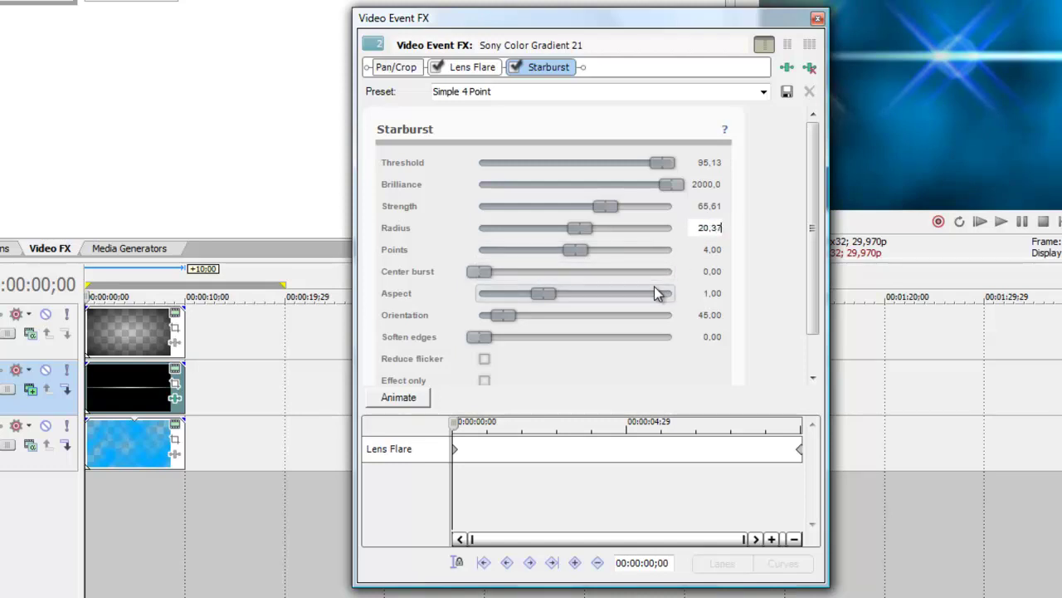
{"action": "key", "text": "Return"}
{"action": "left_click", "coordinate": [714, 253]}
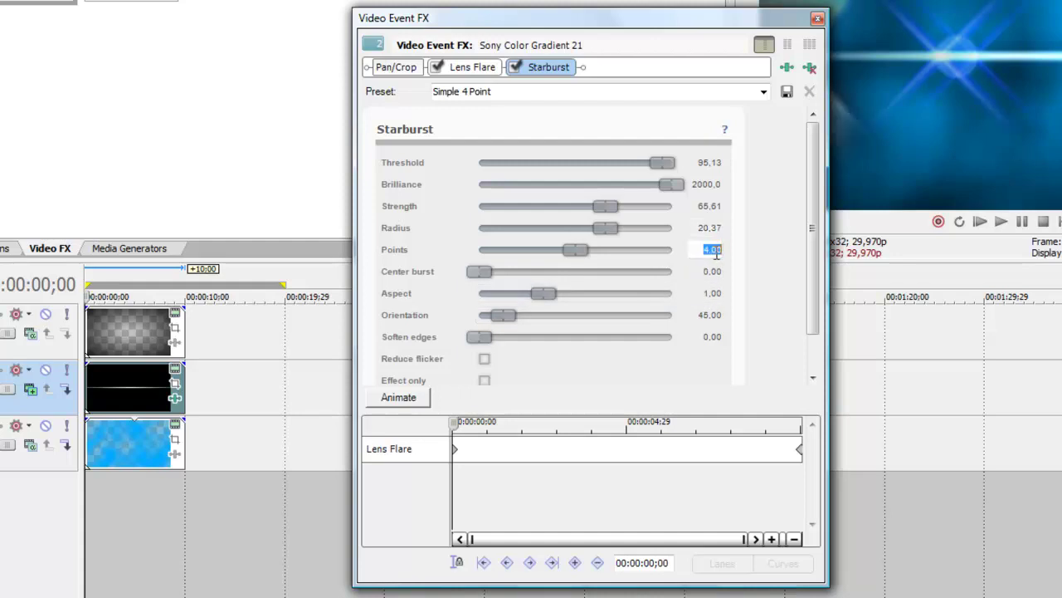
{"action": "type", "text": "8"}
{"action": "type", "text": ",00"}
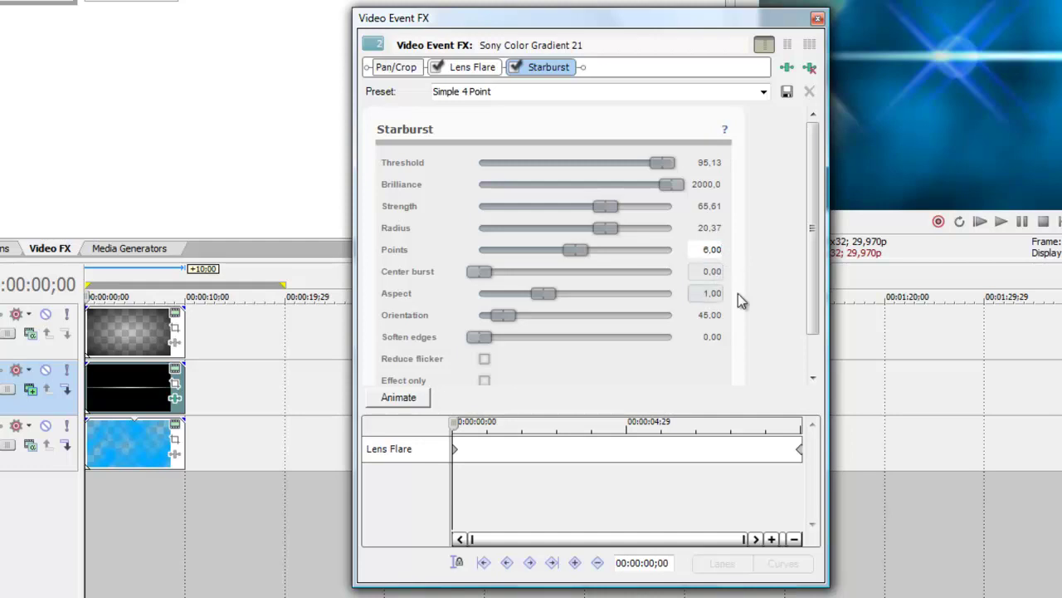
{"action": "key", "text": "Return"}
{"action": "left_click", "coordinate": [714, 271]}
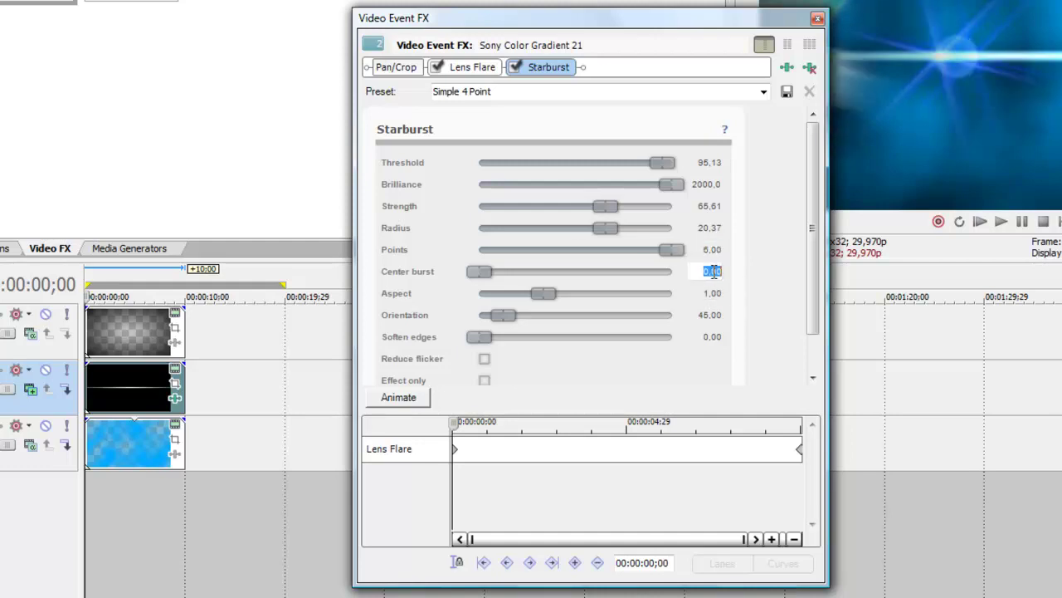
{"action": "type", "text": "1"}
{"action": "left_click", "coordinate": [714, 293]}
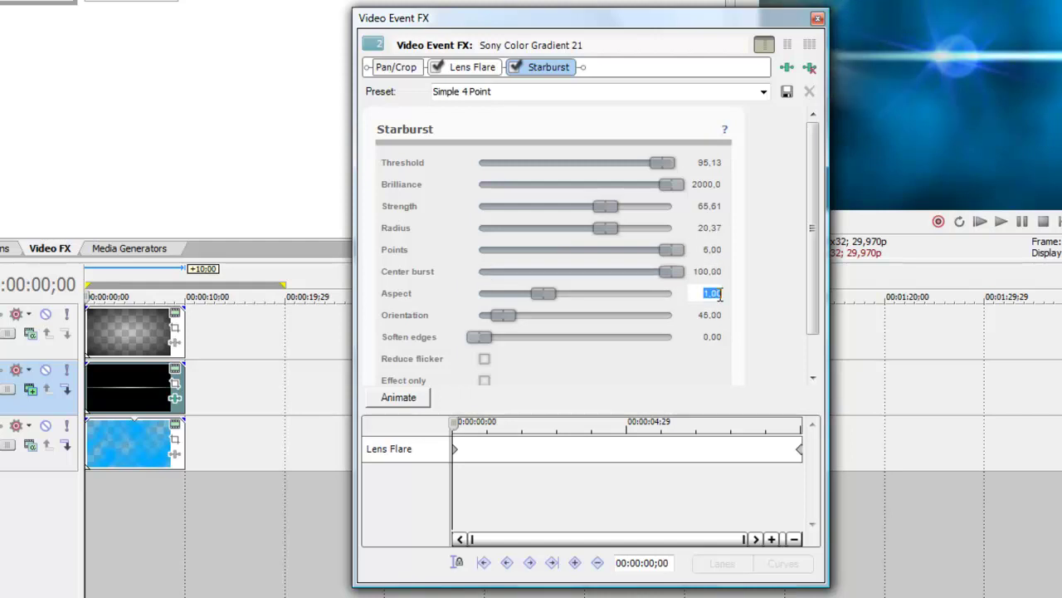
Step: Set starburst aspect 0,74, orientation 54,77 and soften edges 0,00
{"action": "type", "text": "0"}
{"action": "type", "text": ",74"}
{"action": "key", "text": "Return"}
{"action": "left_click", "coordinate": [705, 315]}
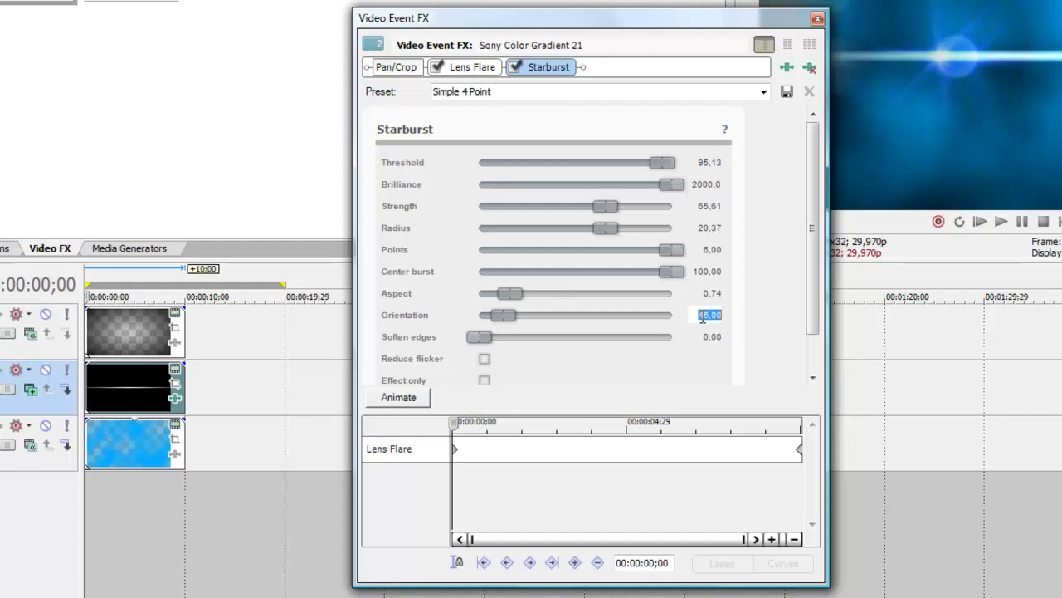
{"action": "type", "text": "54,"}
{"action": "type", "text": "77"}
{"action": "left_click", "coordinate": [710, 337]}
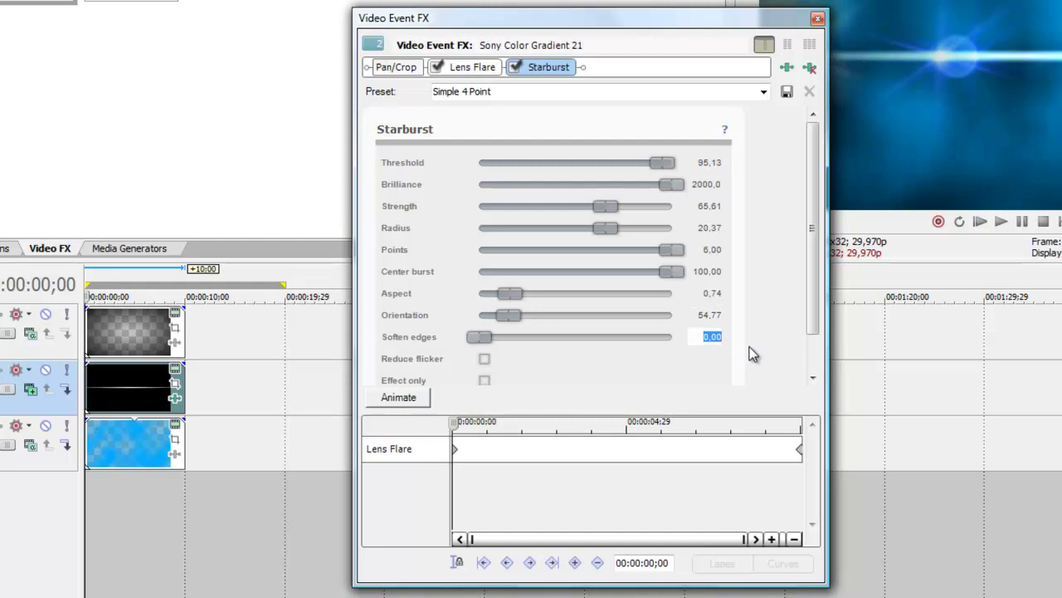
{"action": "type", "text": "0,"}
{"action": "type", "text": "00"}
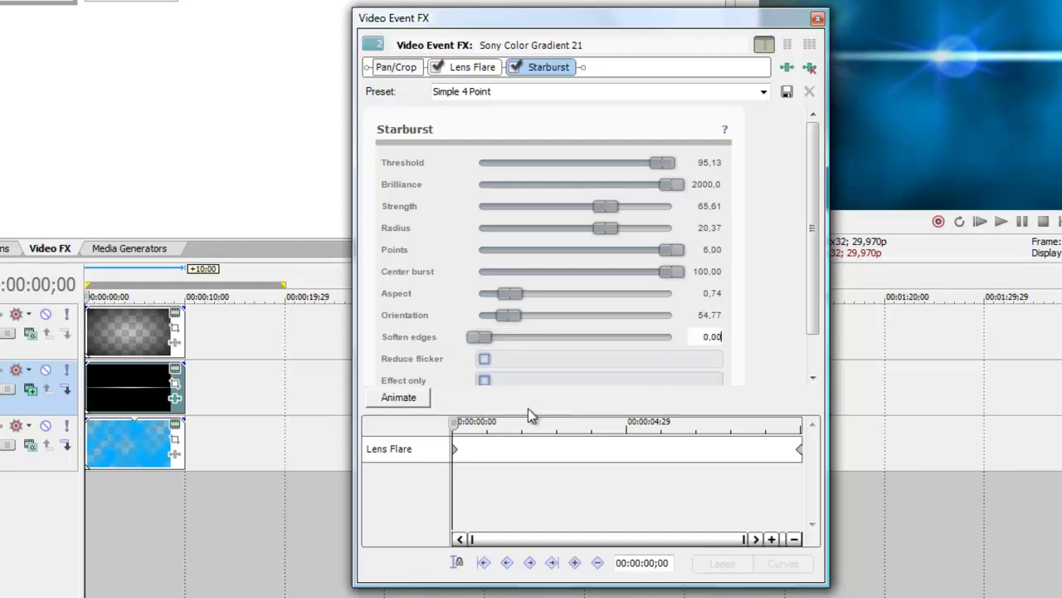
{"action": "key", "text": "Return"}
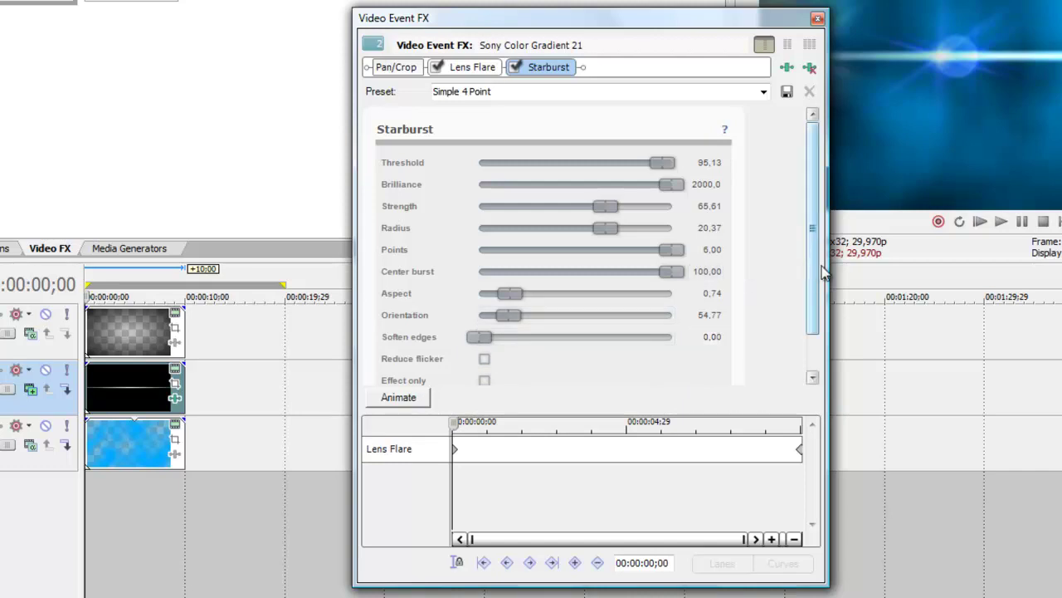
{"action": "scroll", "coordinate": [816, 288], "scroll_direction": "down", "scroll_amount": 1}
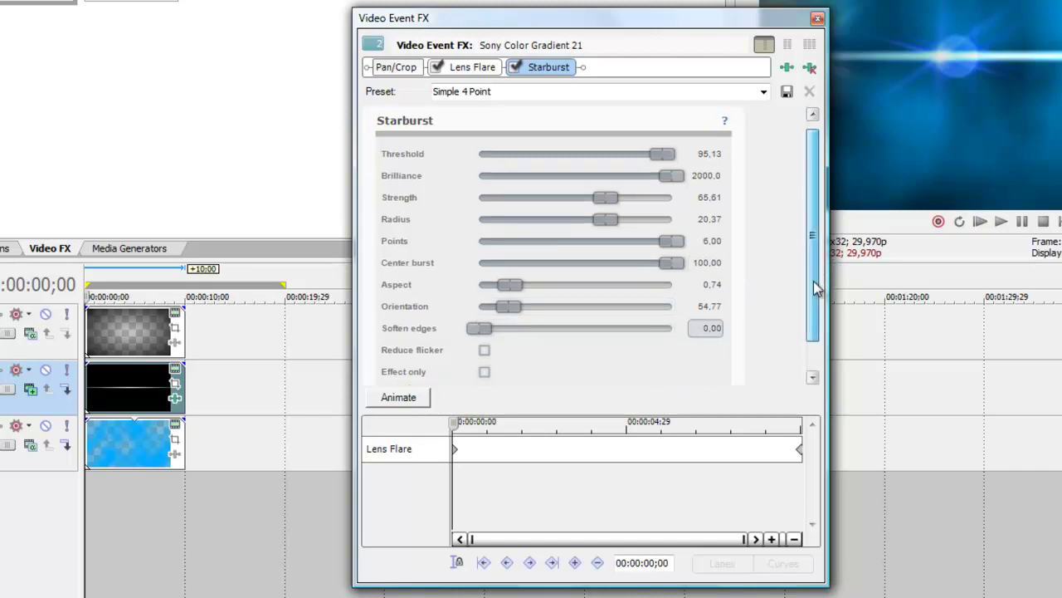
{"action": "left_click_drag", "start_coordinate": [817, 288], "coordinate": [805, 178]}
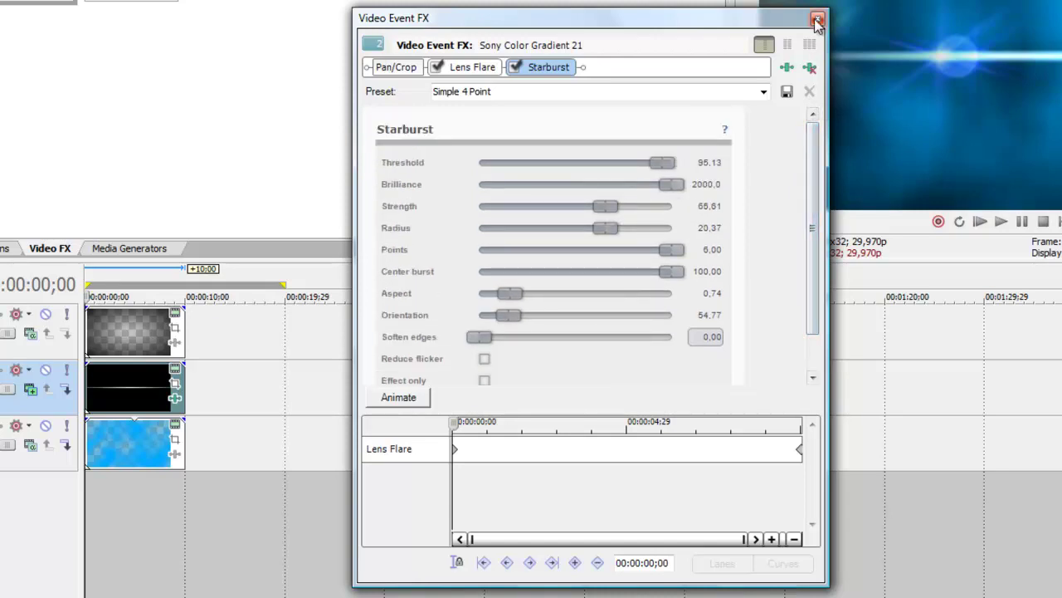
Step: Close Video Event FX, watch the starburst flare play over the plasma, then stop playback
{"action": "left_click", "coordinate": [818, 20]}
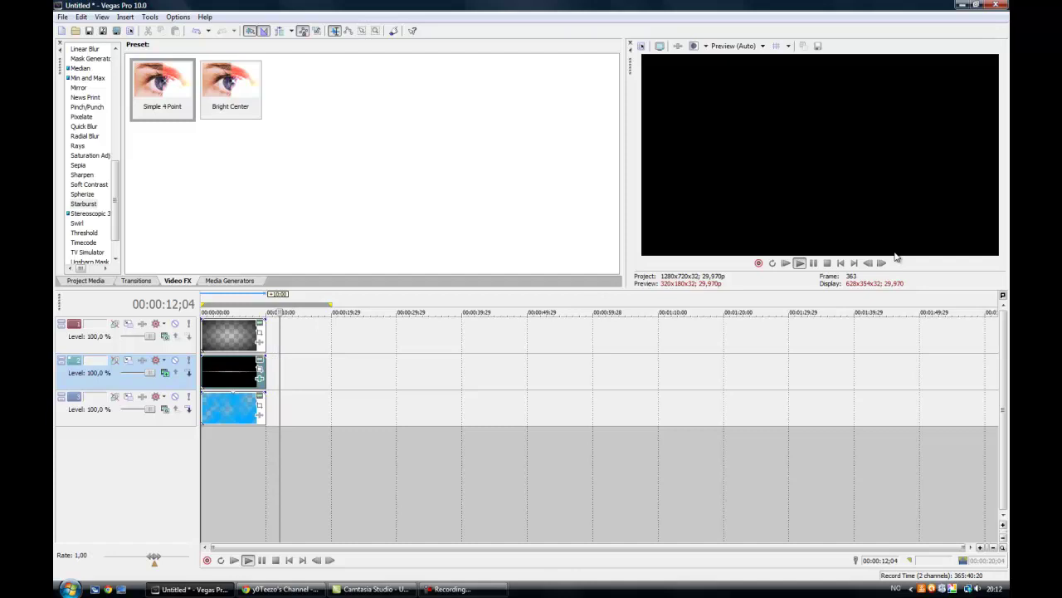
{"action": "left_click", "coordinate": [826, 263]}
Step: Insert a new text media event on the track at 00:00:20;26
{"action": "right_click", "coordinate": [355, 355]}
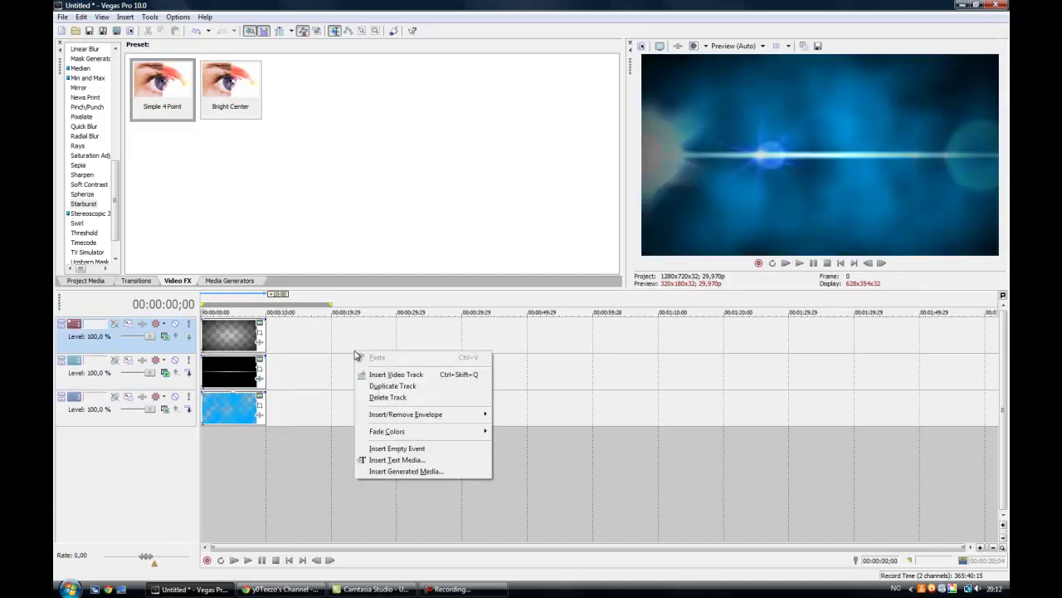
{"action": "left_click", "coordinate": [337, 343]}
{"action": "right_click", "coordinate": [364, 357]}
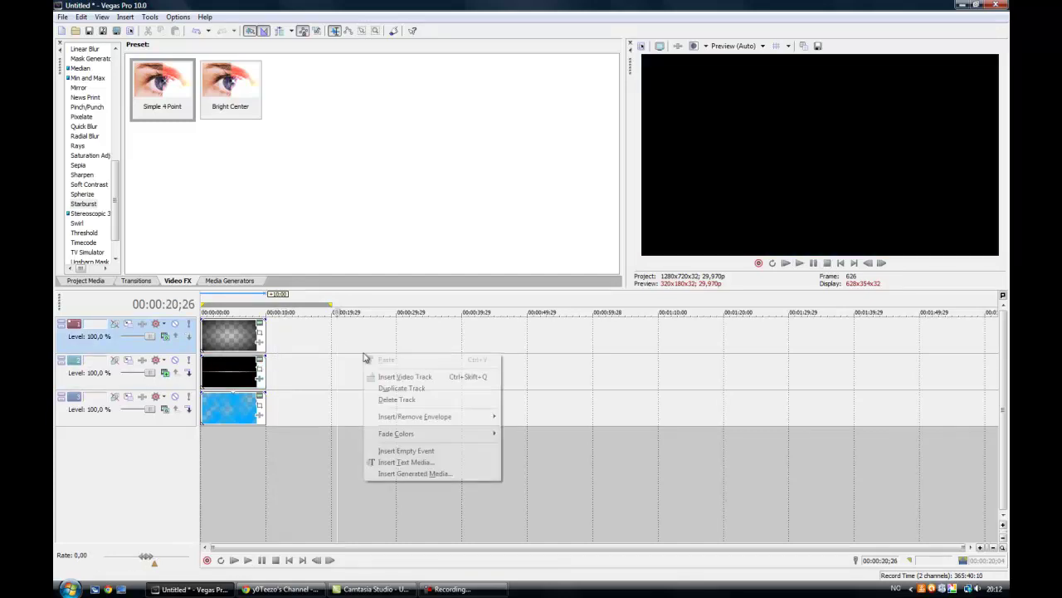
{"action": "left_click", "coordinate": [402, 461]}
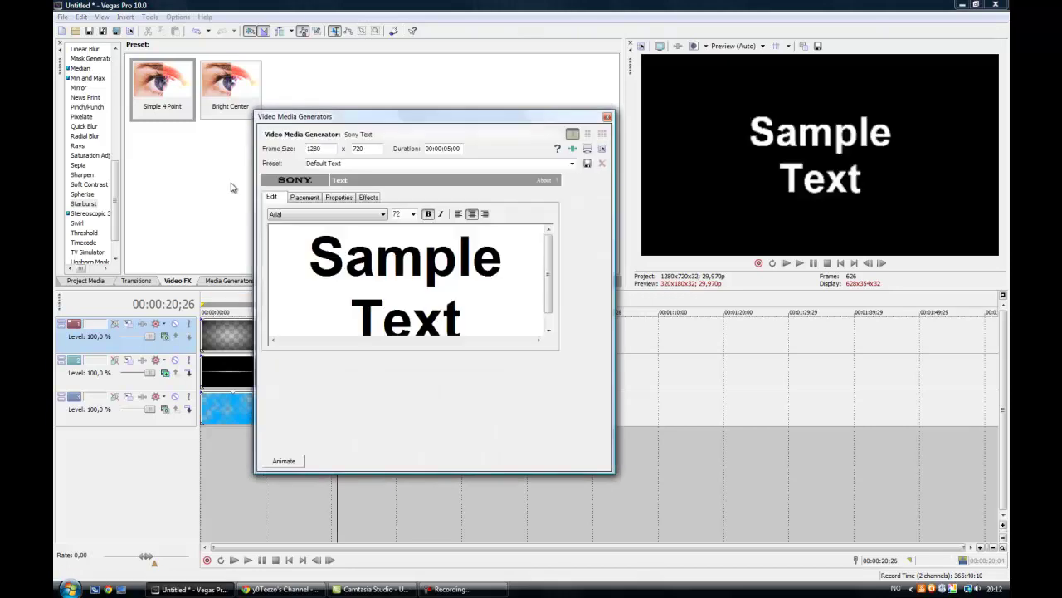
Step: Replace the sample text with 'Skairais' in the BIRTH OF A HERO font
{"action": "left_click", "coordinate": [383, 214]}
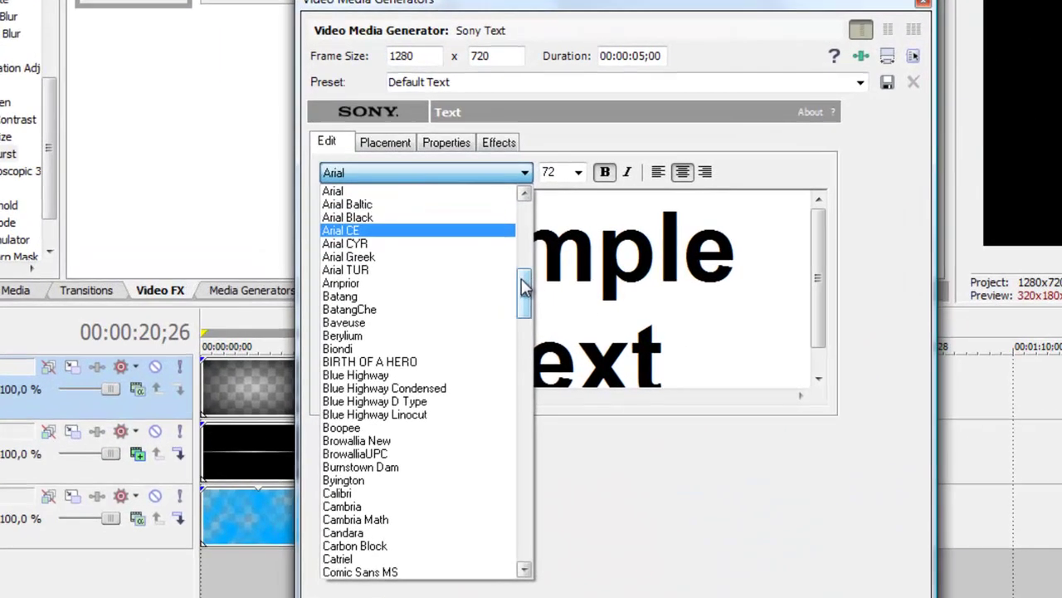
{"action": "left_click", "coordinate": [398, 362]}
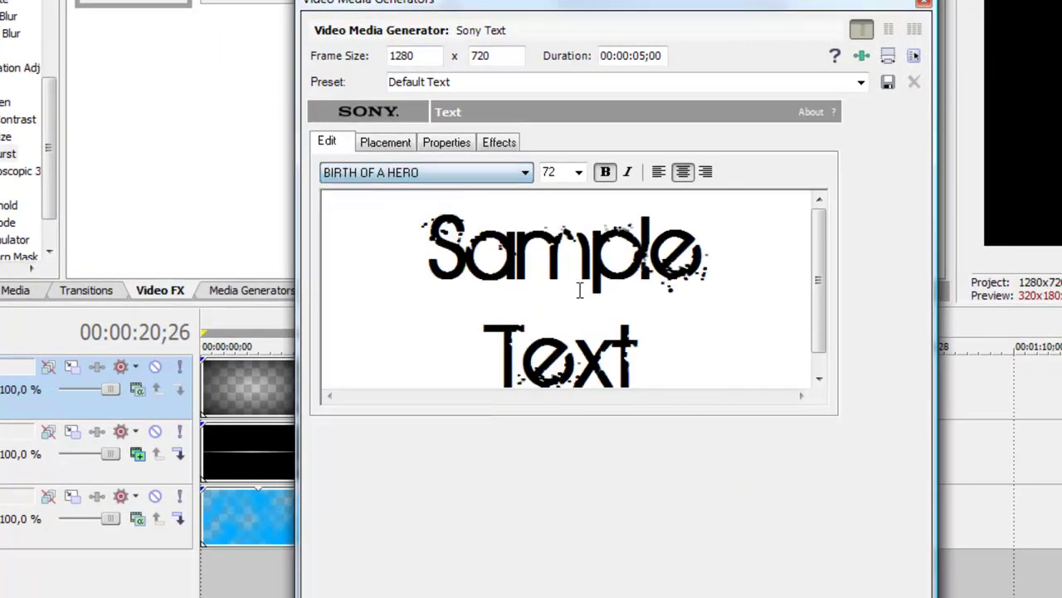
{"action": "double_click", "coordinate": [652, 322]}
{"action": "key", "text": "Delete"}
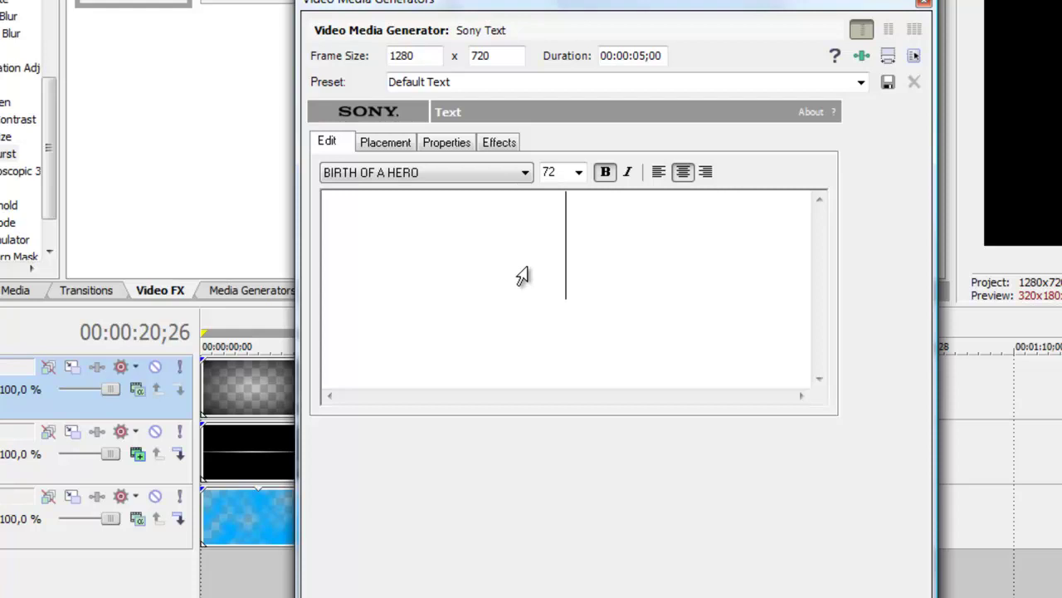
{"action": "type", "text": "S"}
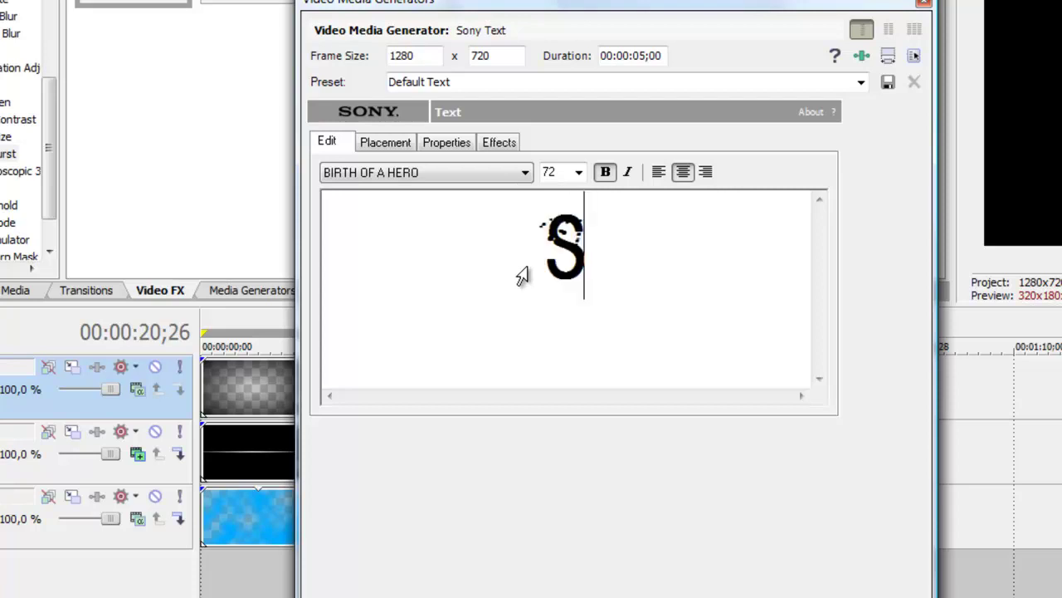
{"action": "type", "text": "kairais"}
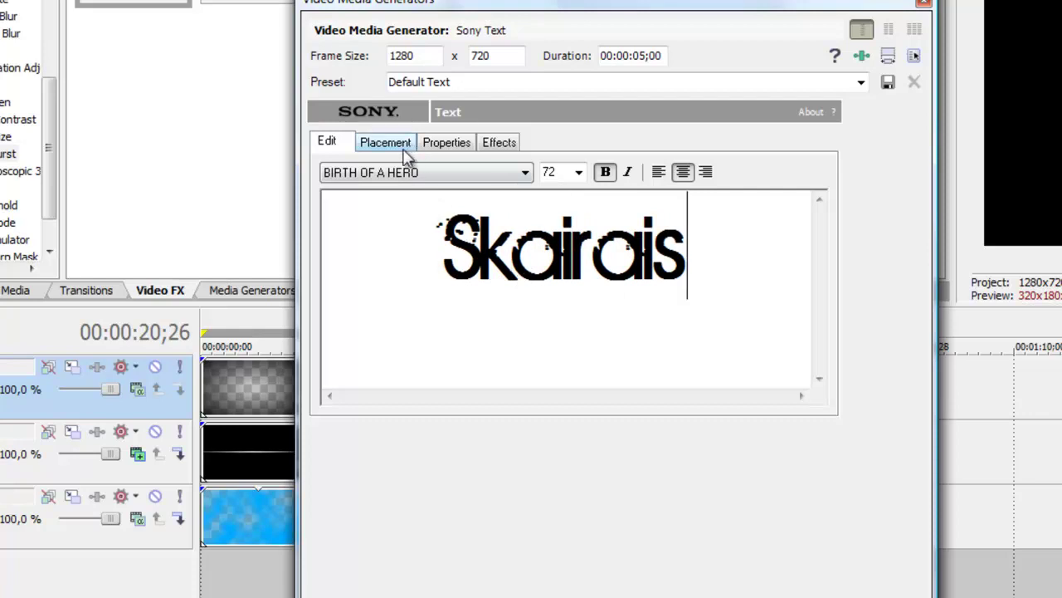
Step: Enable the title's drop shadow with X and Y offsets of 0,016
{"action": "left_click", "coordinate": [447, 142]}
{"action": "left_click", "coordinate": [502, 143]}
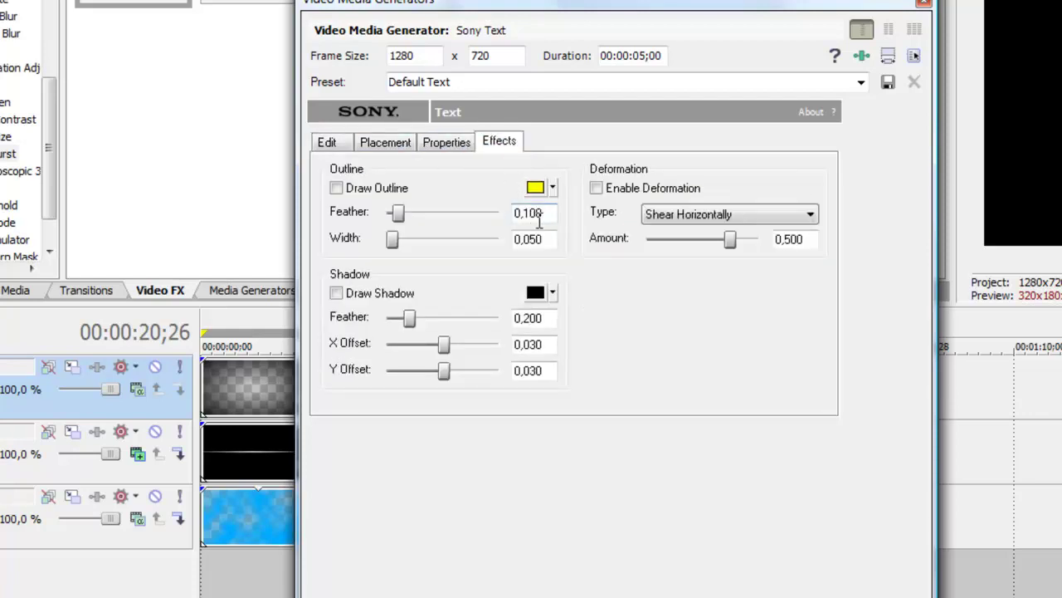
{"action": "left_click", "coordinate": [336, 292]}
{"action": "left_click_drag", "start_coordinate": [543, 344], "coordinate": [529, 345]}
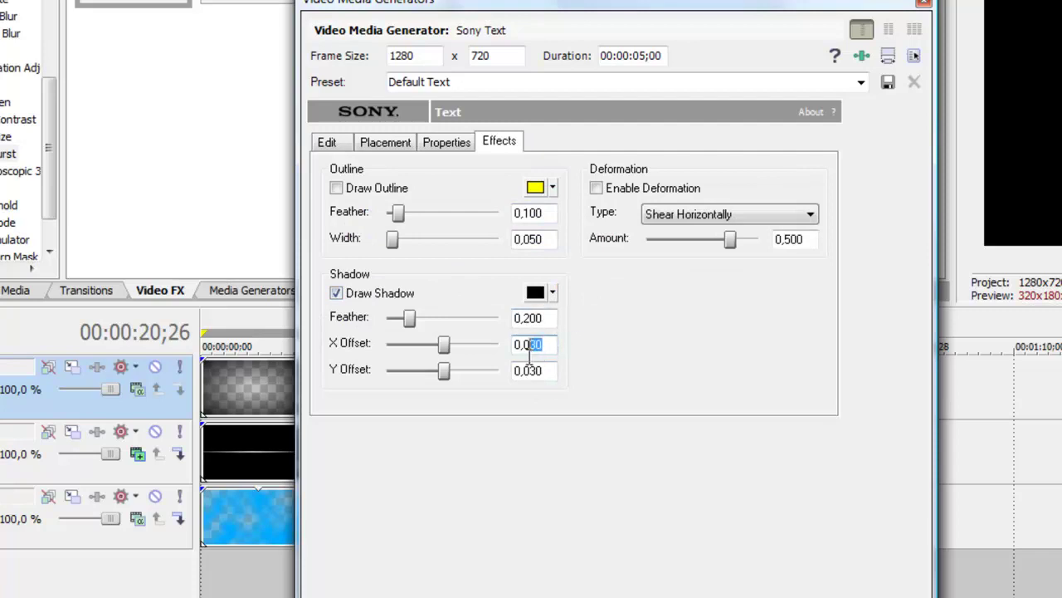
{"action": "type", "text": "16"}
{"action": "left_click_drag", "start_coordinate": [543, 371], "coordinate": [528, 371]}
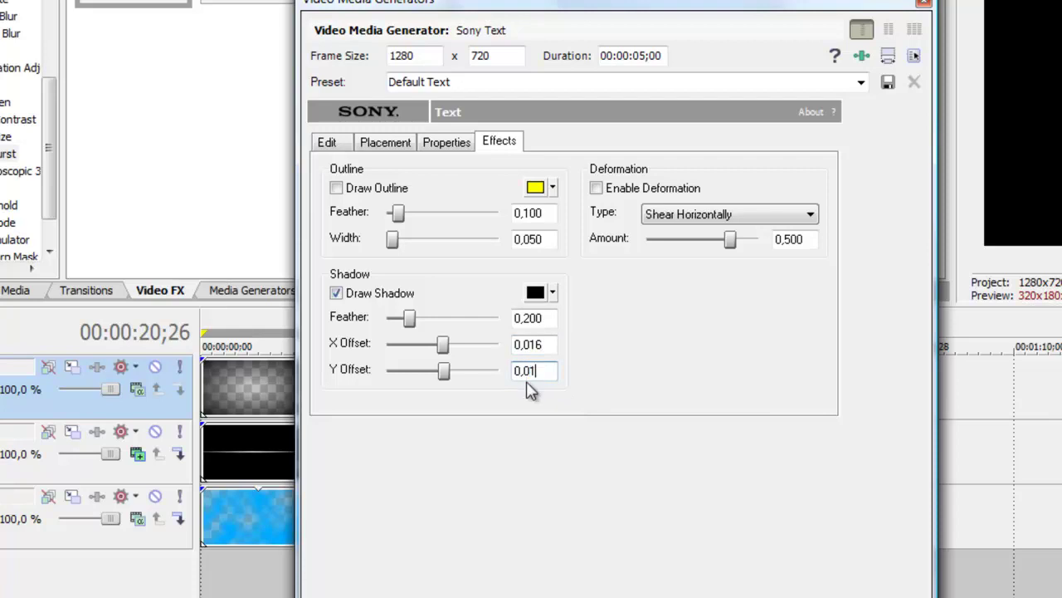
{"action": "type", "text": "6"}
{"action": "left_click", "coordinate": [548, 344]}
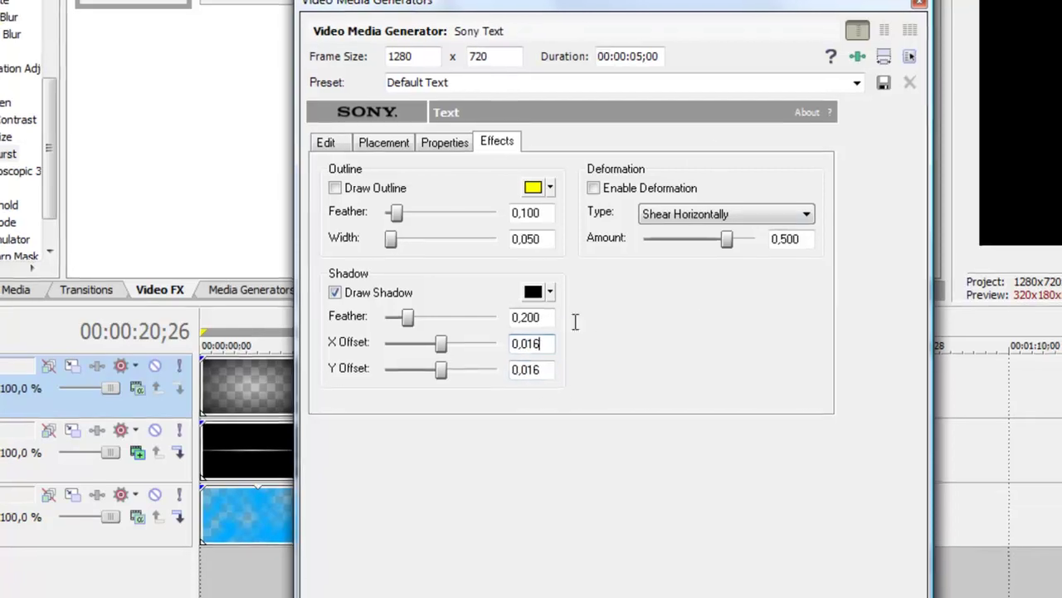
Step: Move the Skairais title to a new top track at 0 and play the intro from the start
{"action": "left_click", "coordinate": [919, 2]}
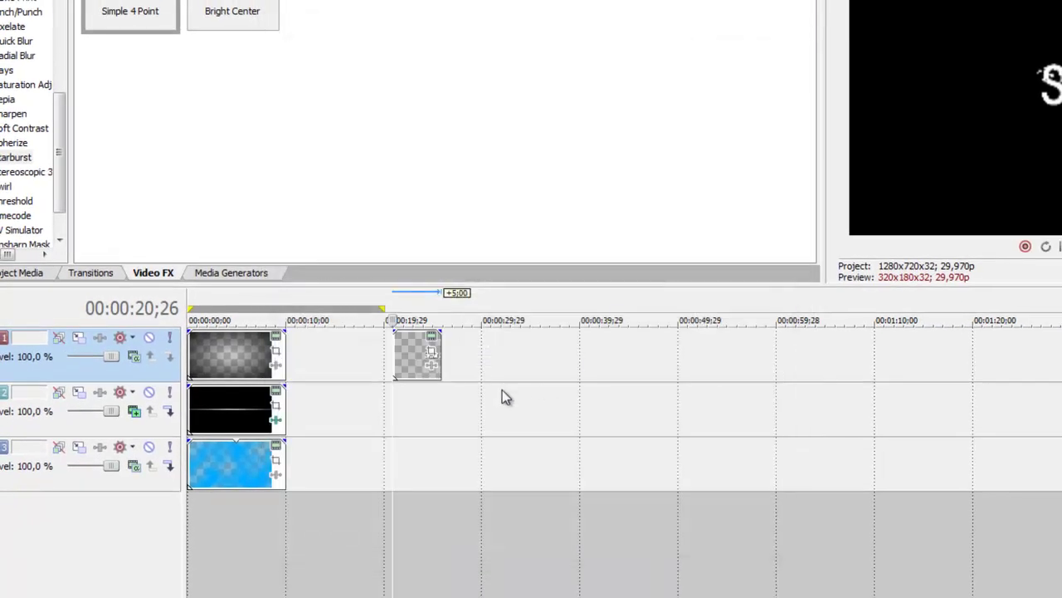
{"action": "mouse_move", "coordinate": [419, 357]}
{"action": "left_mouse_down"}
{"action": "mouse_move", "coordinate": [191, 548]}
{"action": "mouse_move", "coordinate": [145, 336]}
{"action": "left_mouse_up"}
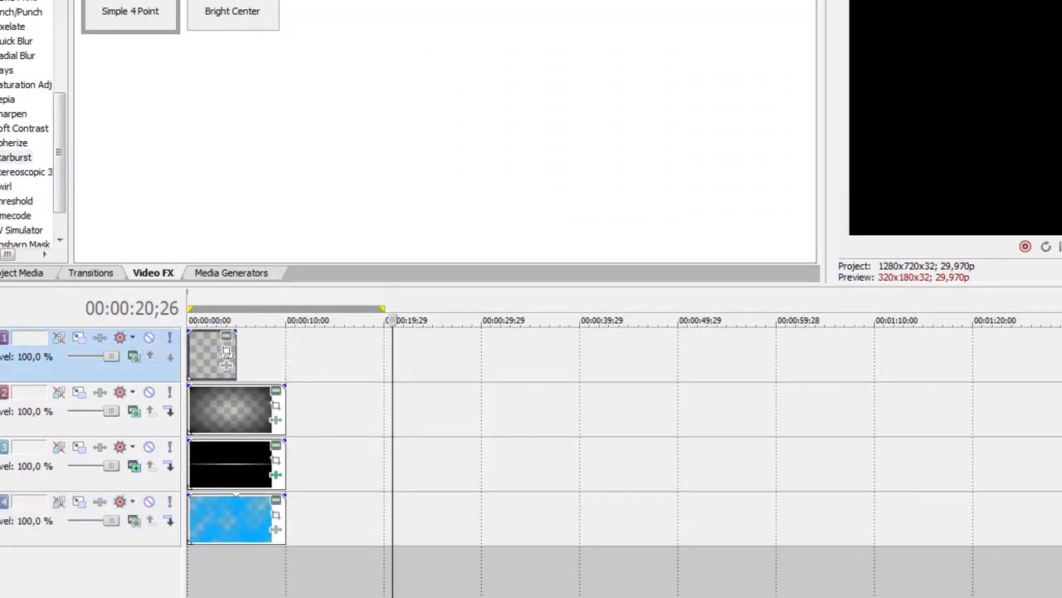
{"action": "key", "text": "Home"}
{"action": "key", "text": "space"}
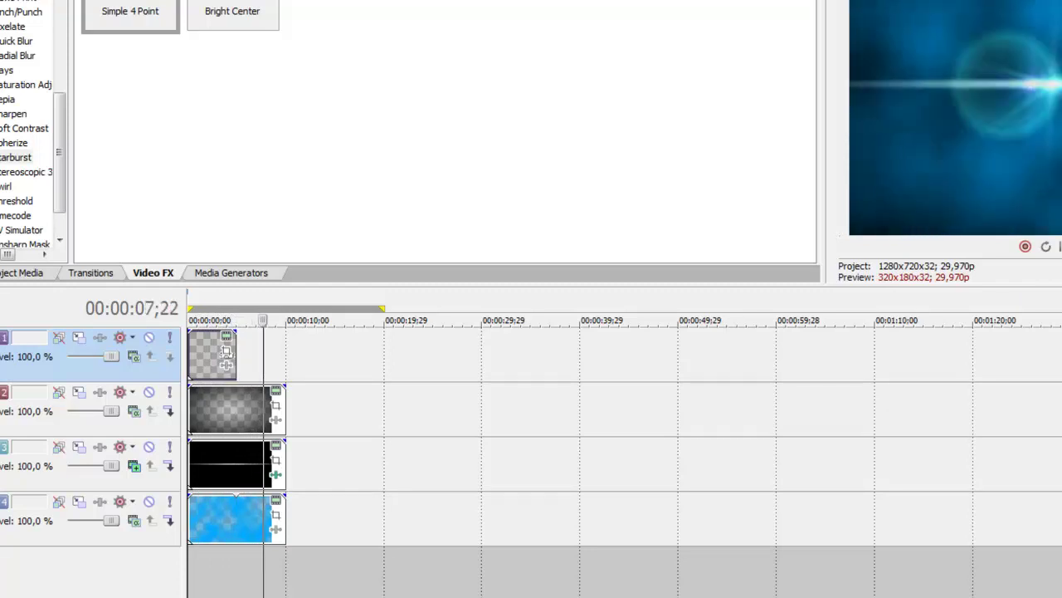
Step: Stop the intro preview with the cursor back at 00:00:00;00
{"action": "key", "text": "space"}
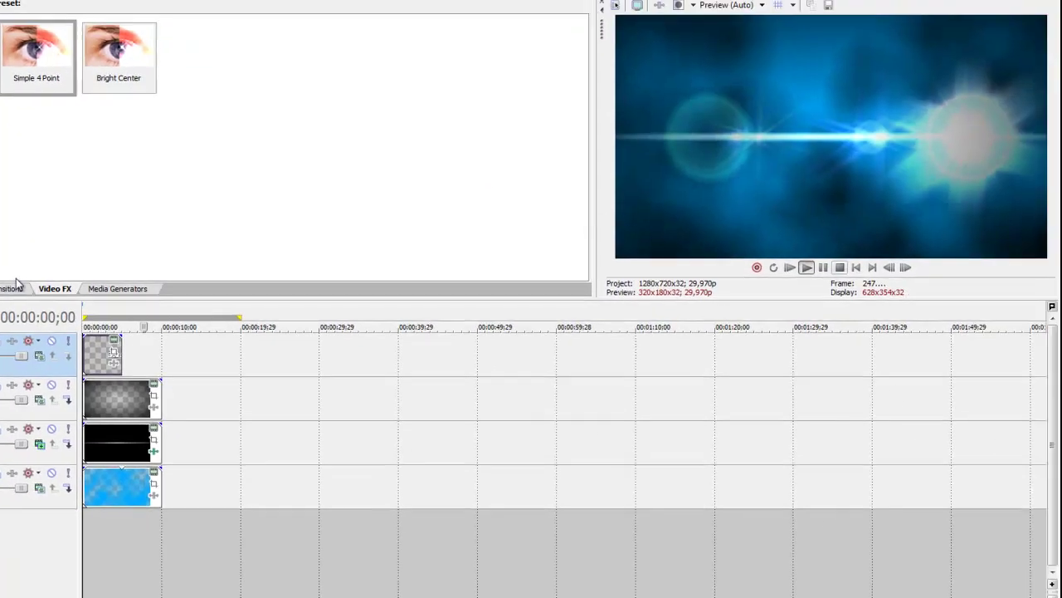